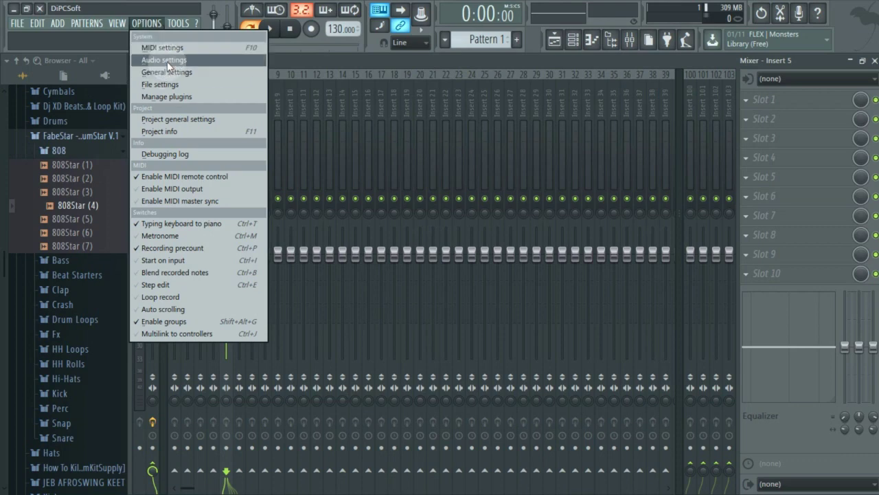
Set ASIO4ALL v2 as the audio device in the audio settings and close the settings
click(167, 61)
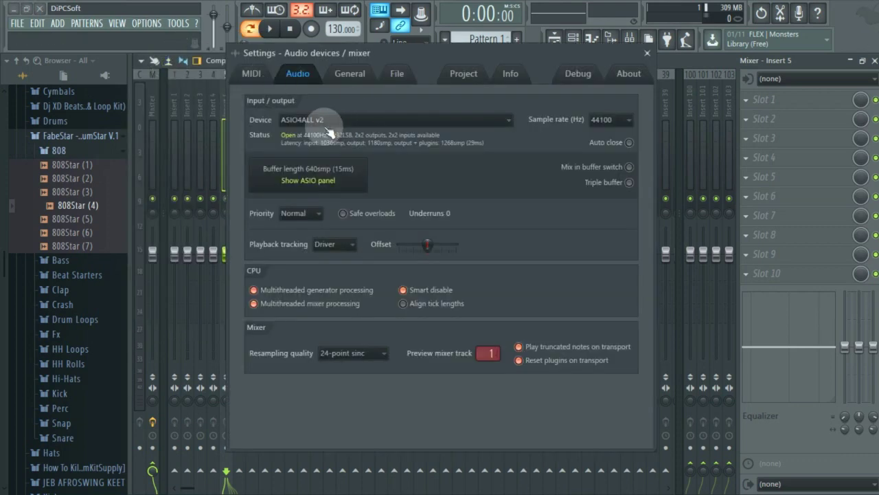
click(334, 122)
click(332, 120)
click(329, 119)
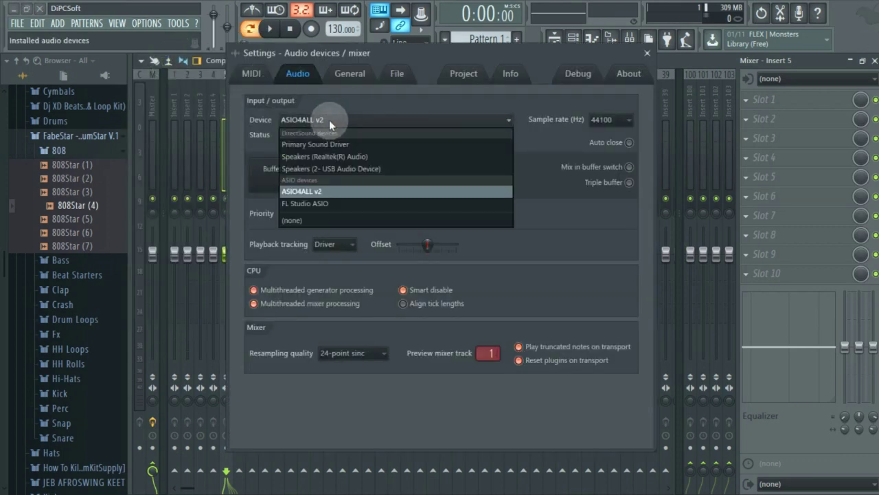
click(332, 191)
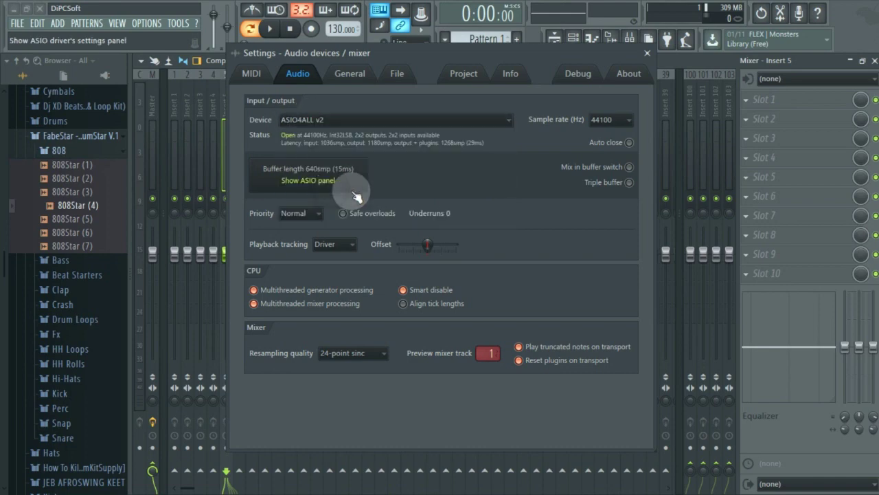
click(647, 54)
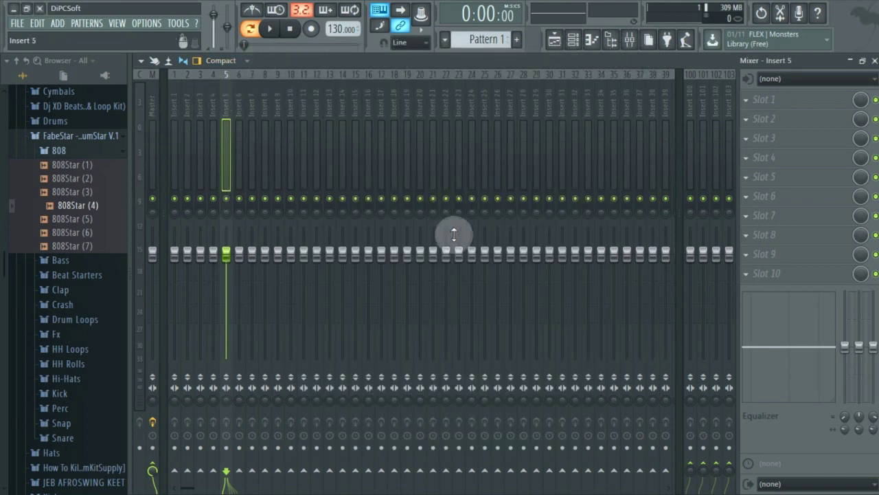
Rename mixer track Insert 5 as MIC and set its audio input to the mono USB Audio Device 1
right_click(227, 106)
click(259, 85)
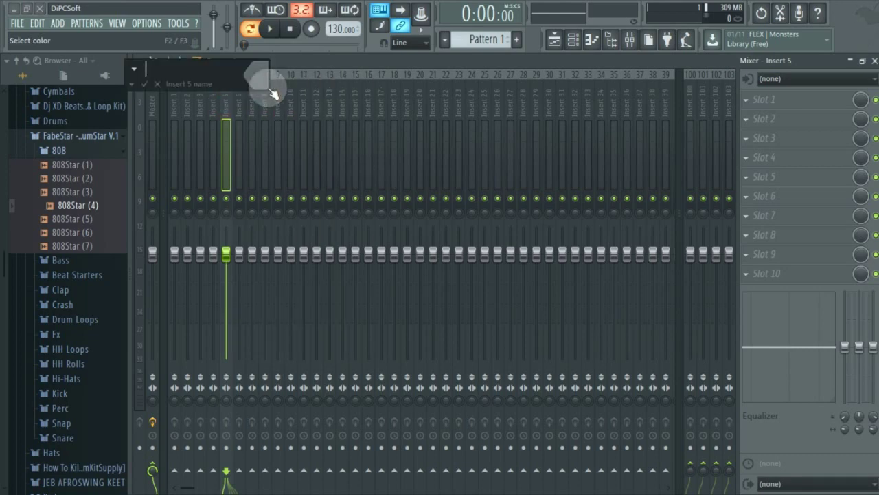
key(Return)
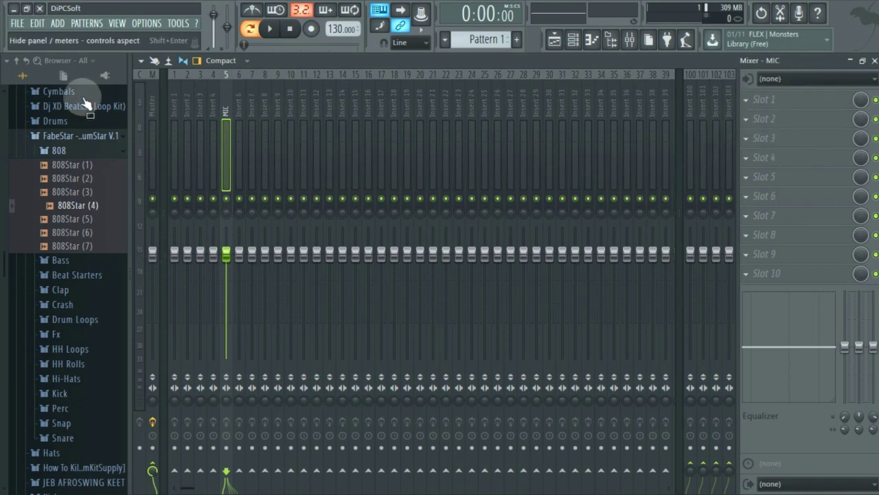
click(818, 80)
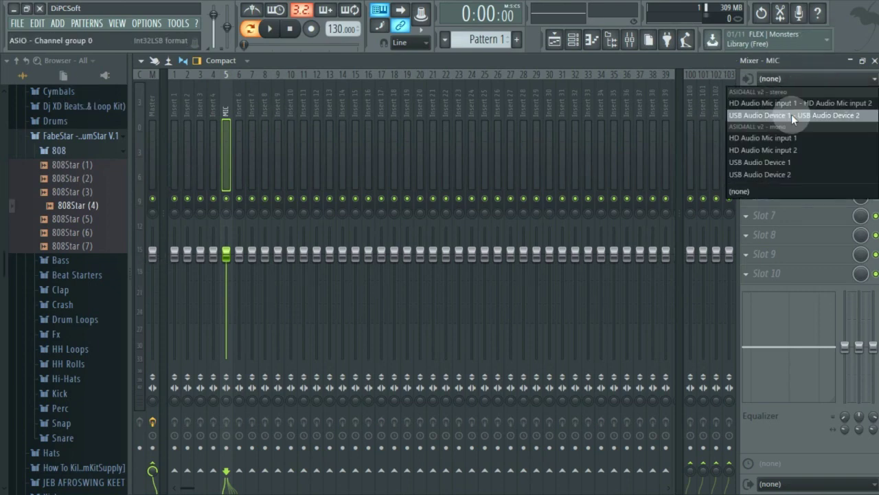
click(787, 166)
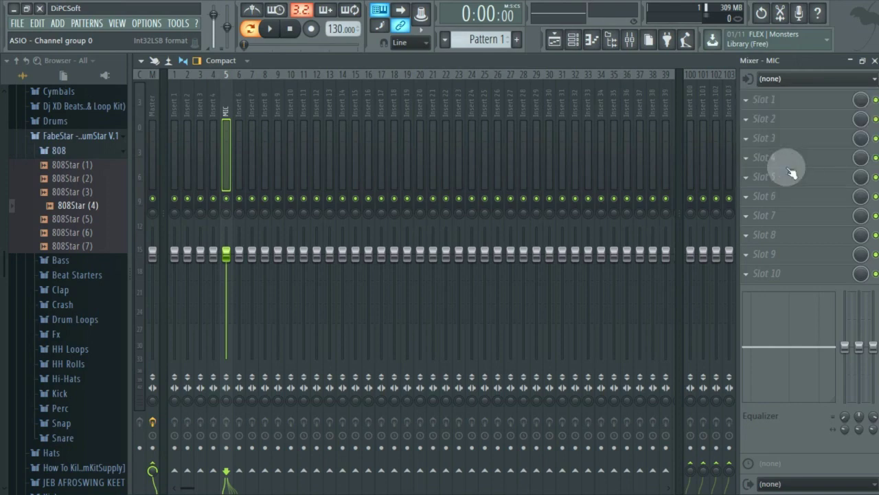
Open the MC style project from the FL Projects folder in File Explorer and bring its playlist into view
click(553, 41)
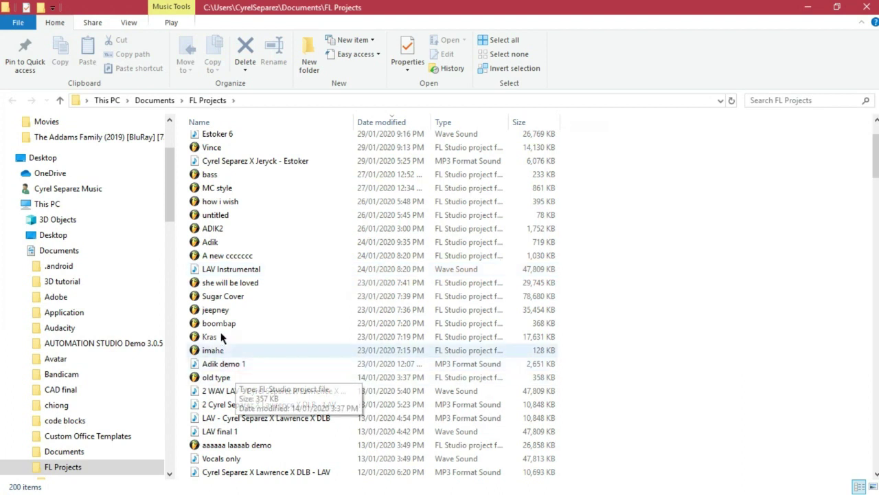
scroll(275, 315, up, 2)
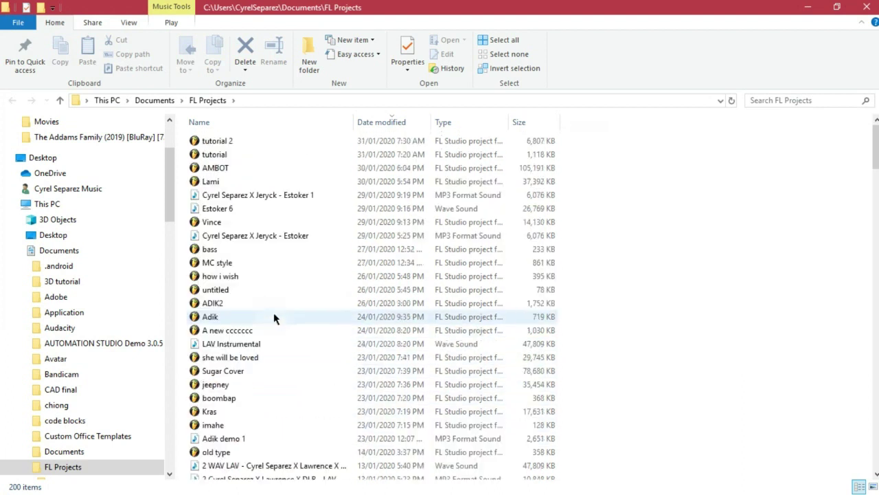
double_click(231, 264)
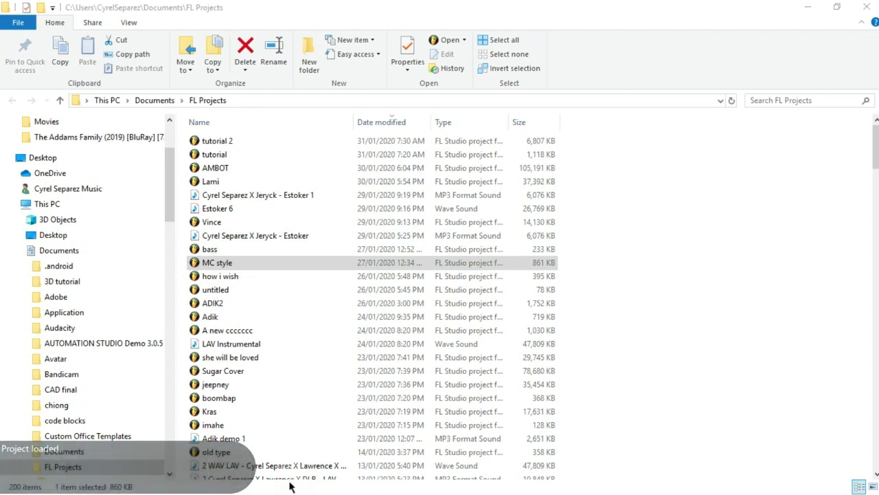
click(811, 7)
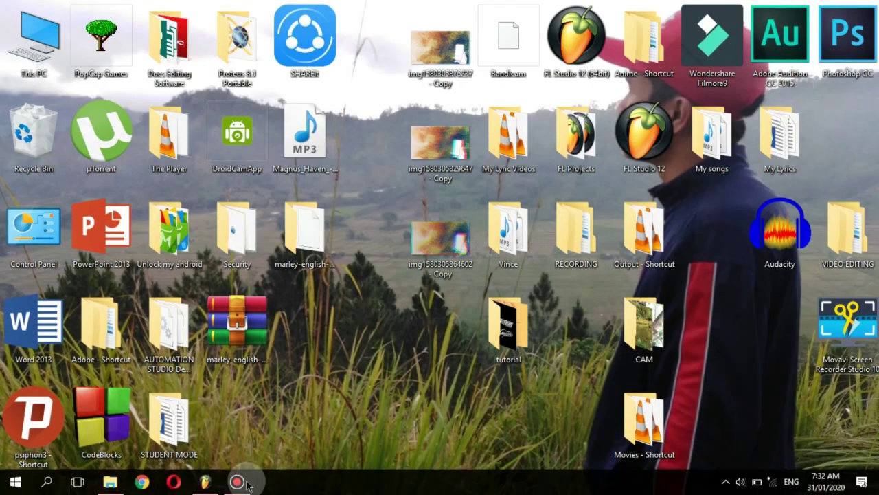
click(214, 485)
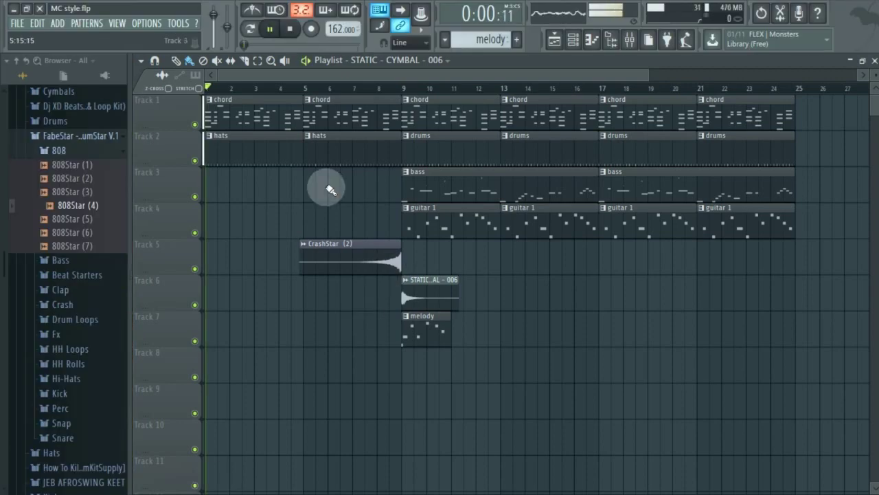
Listen to the arrangement from its start and from just before bar 9, then stop playback
scroll(271, 94, down, 4)
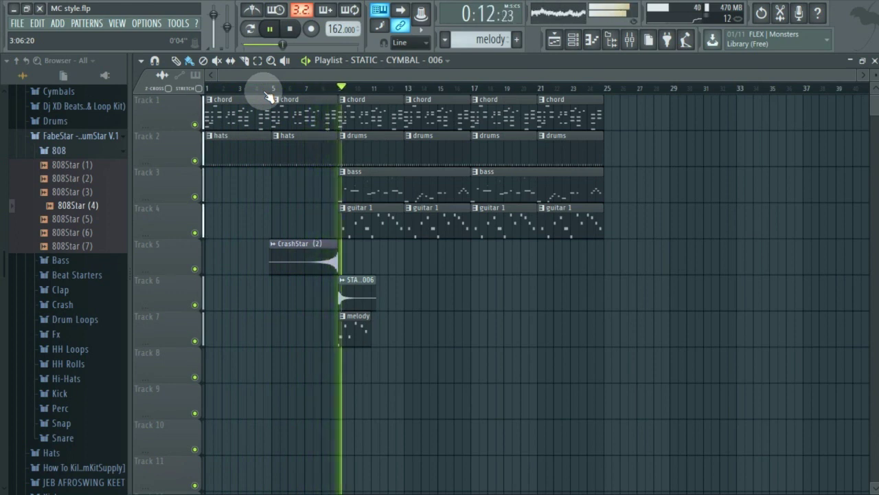
key(space)
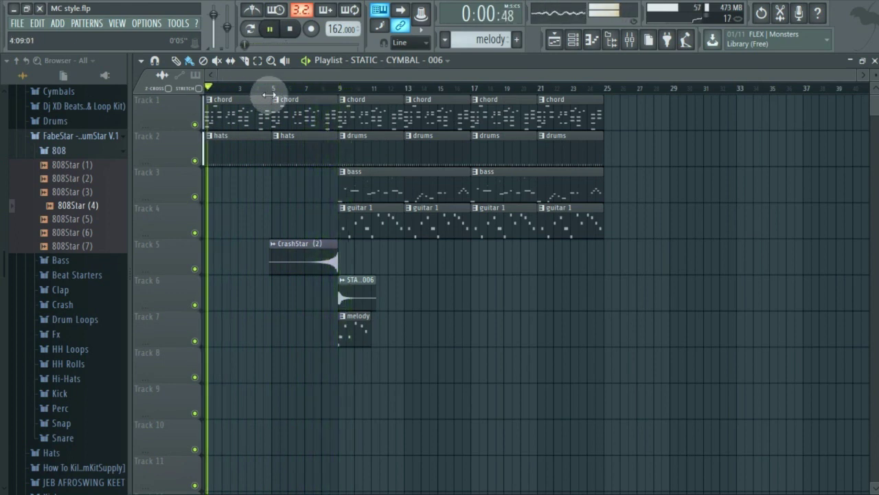
click(328, 89)
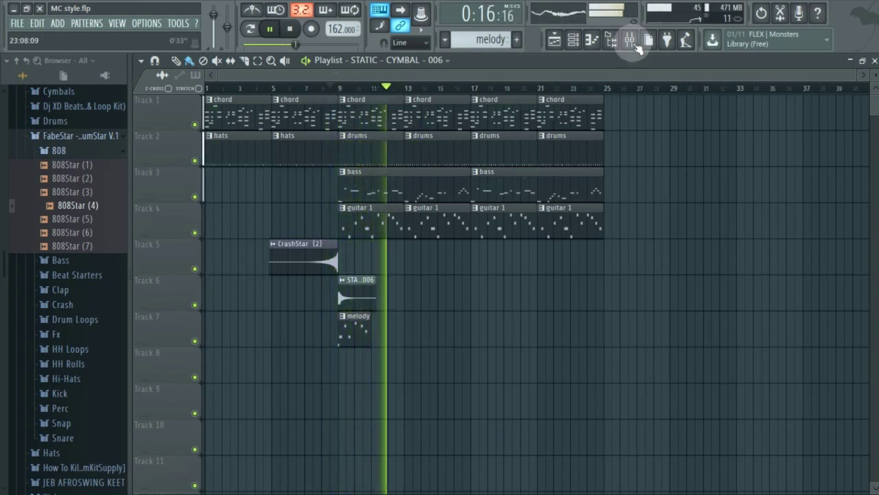
key(space)
Rename mixer track Insert 20 as MIC
click(629, 40)
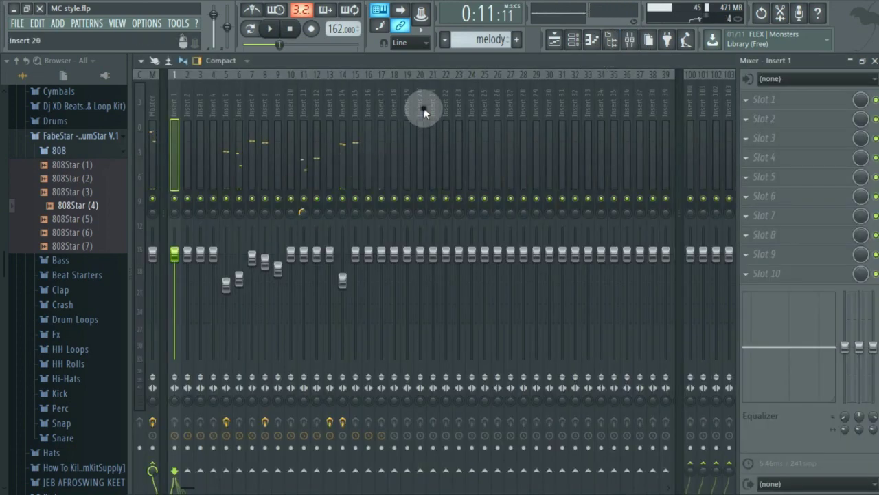
click(423, 110)
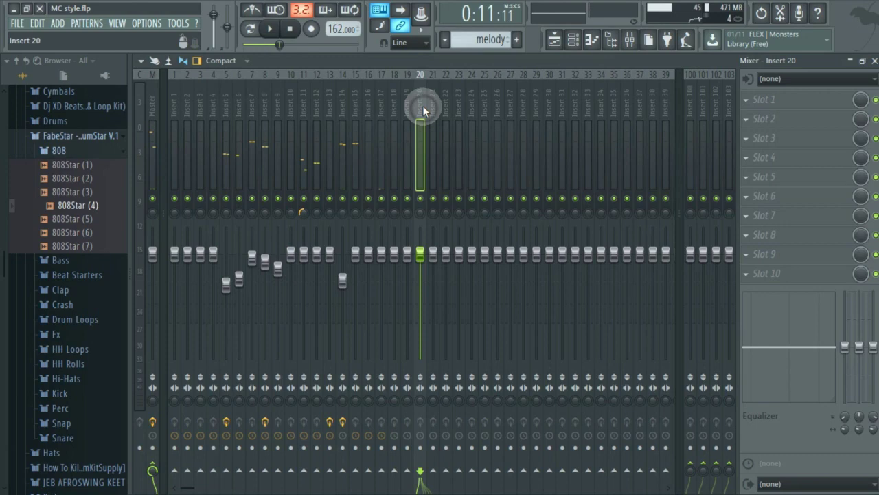
right_click(422, 104)
click(462, 87)
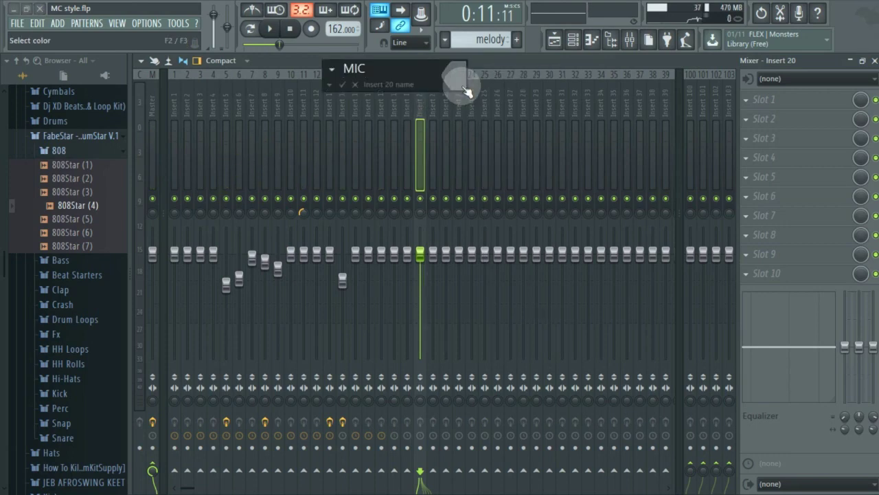
click(466, 90)
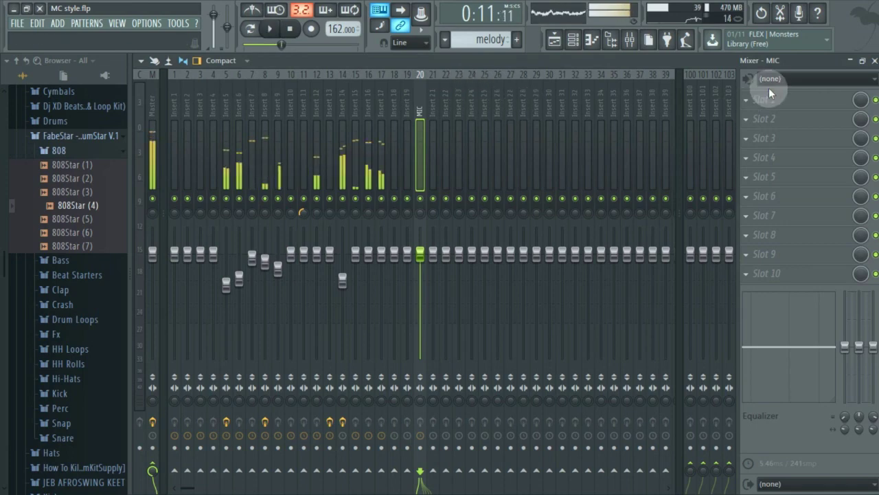
Check the audio device settings and set the MIC track's input to the mono USB Audio Device 1
click(157, 28)
click(163, 55)
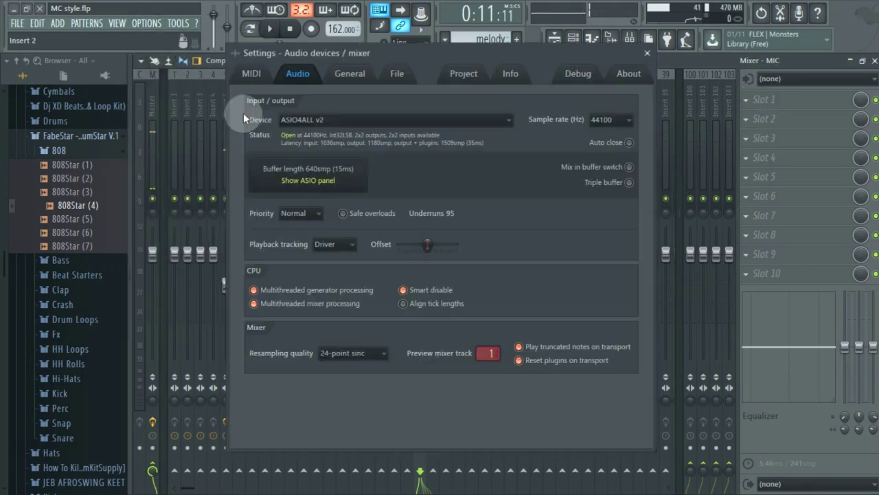
click(647, 54)
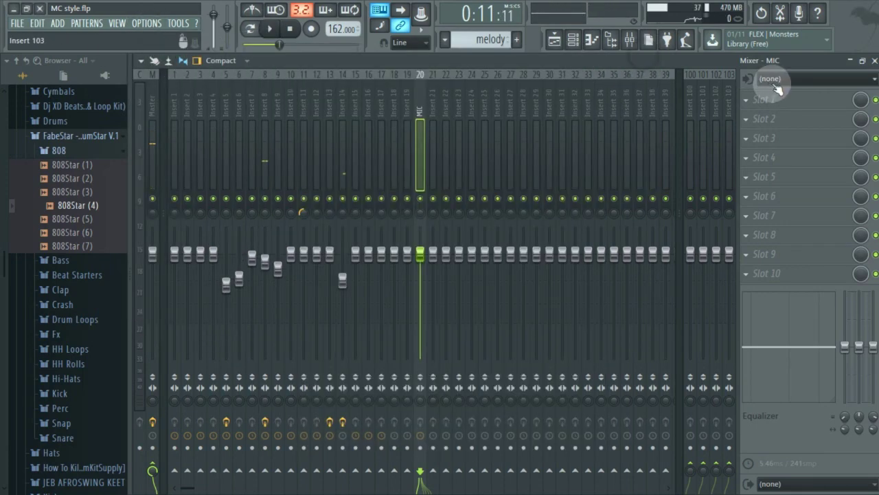
click(773, 79)
click(776, 160)
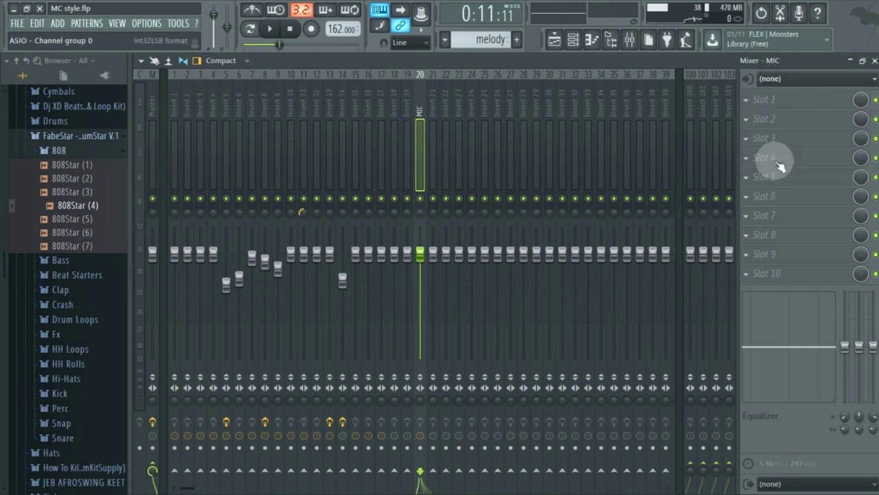
Load Fruity Parametric EQ 2 into the first effect slot of the MIC track
click(748, 102)
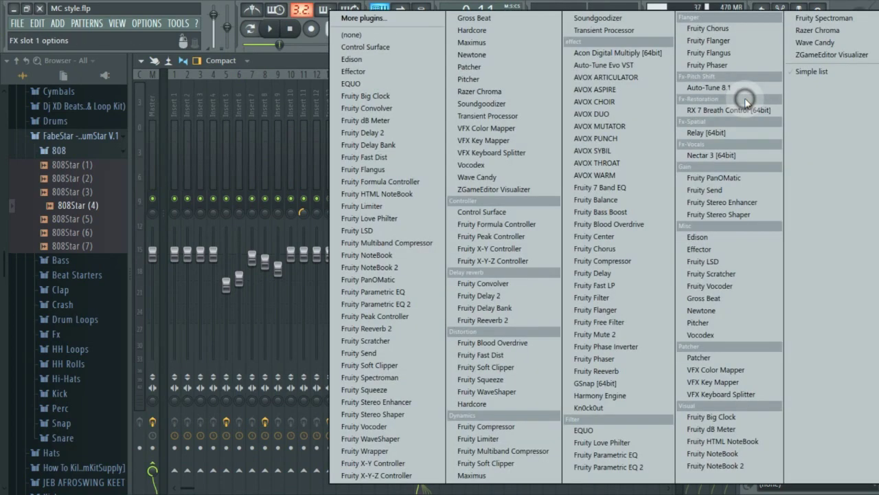
click(283, 58)
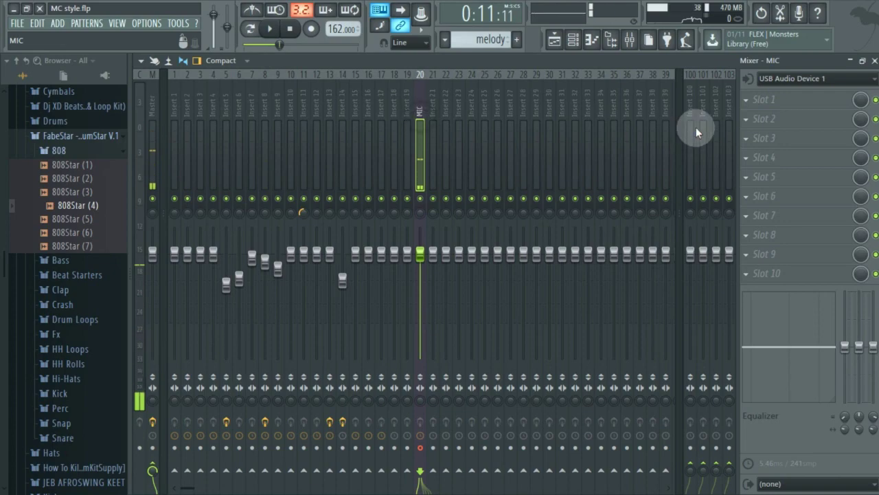
click(748, 103)
click(622, 467)
Boost bands 1, 6 and 7 of the MIC track's equalizer and close the plugin window
drag(233, 254, 233, 235)
drag(552, 257, 552, 237)
drag(479, 236, 479, 246)
drag(540, 251, 541, 246)
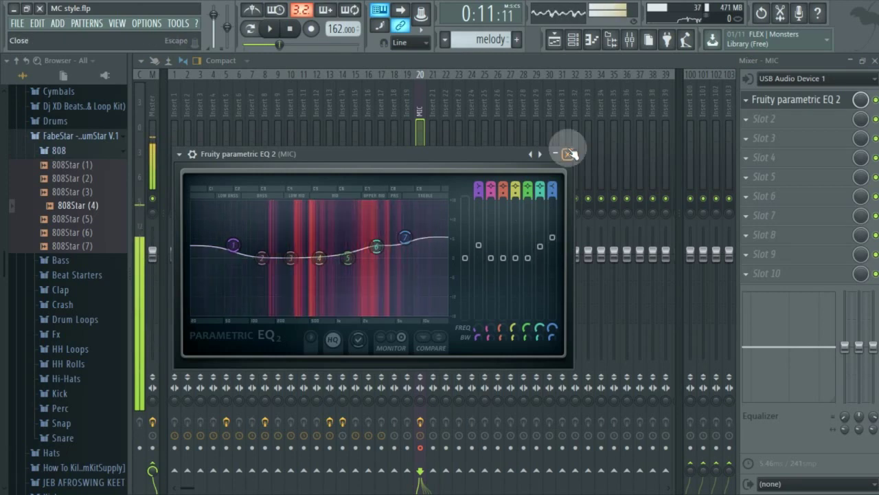
click(570, 154)
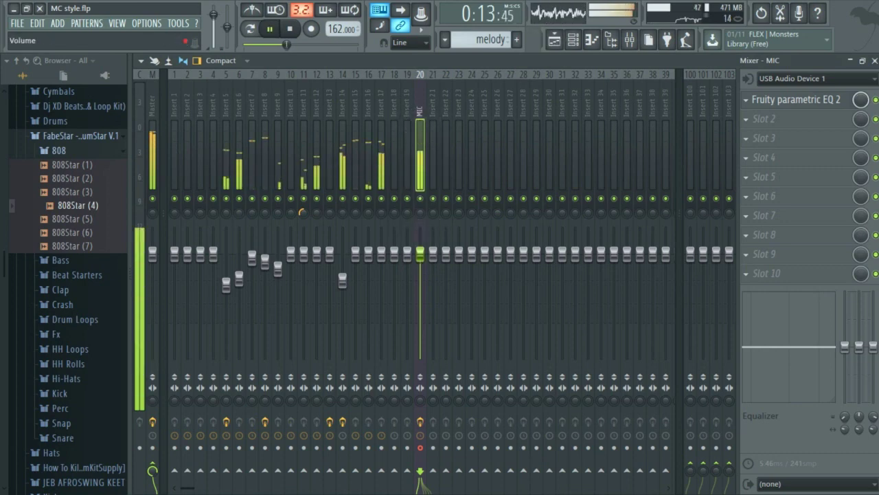
Raise the MIC track's volume to about 2 dB and load Pitcher into its second effect slot
drag(419, 246, 424, 250)
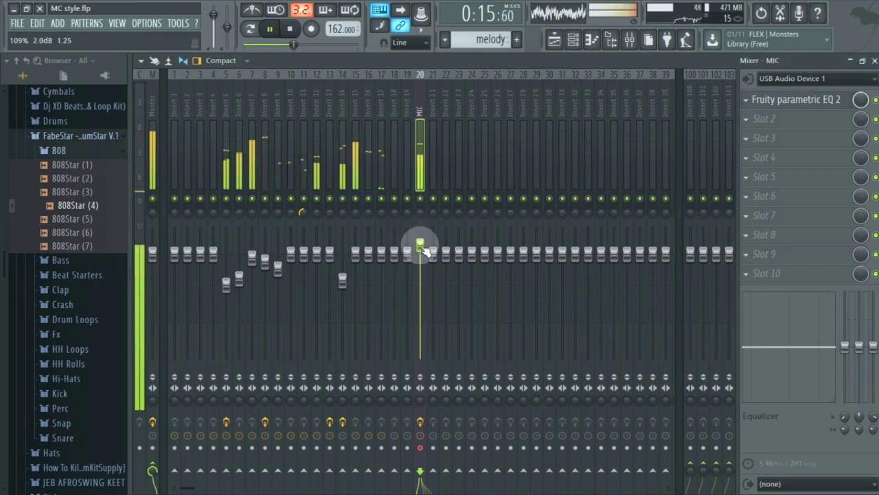
click(750, 119)
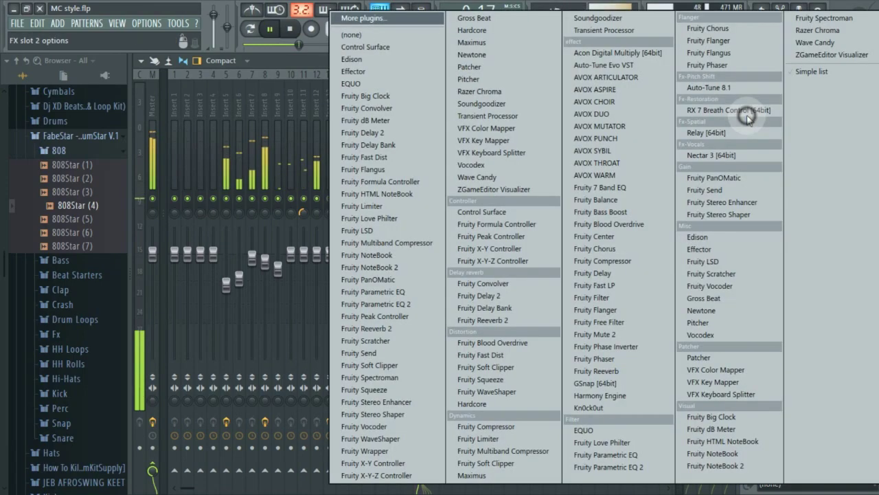
click(710, 323)
Open the chord pattern on Track 1 in the piano roll and examine its notes for the song's key
click(554, 40)
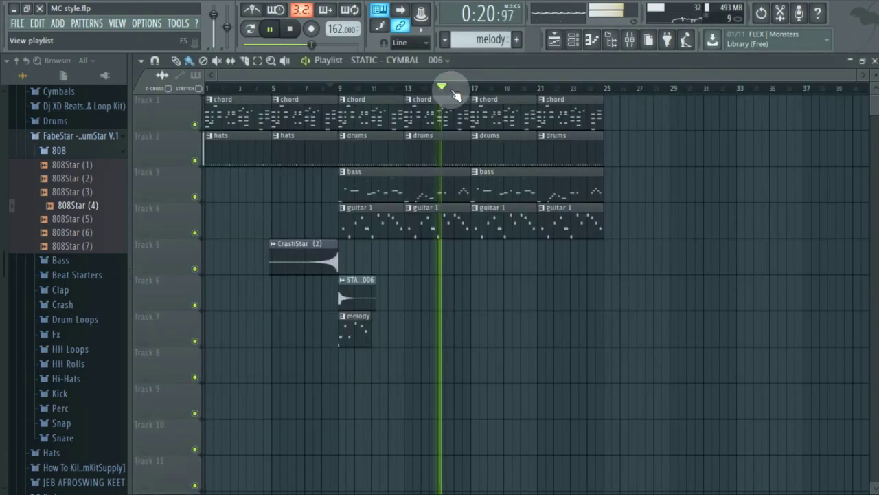
double_click(361, 107)
scroll(363, 96, down, 6)
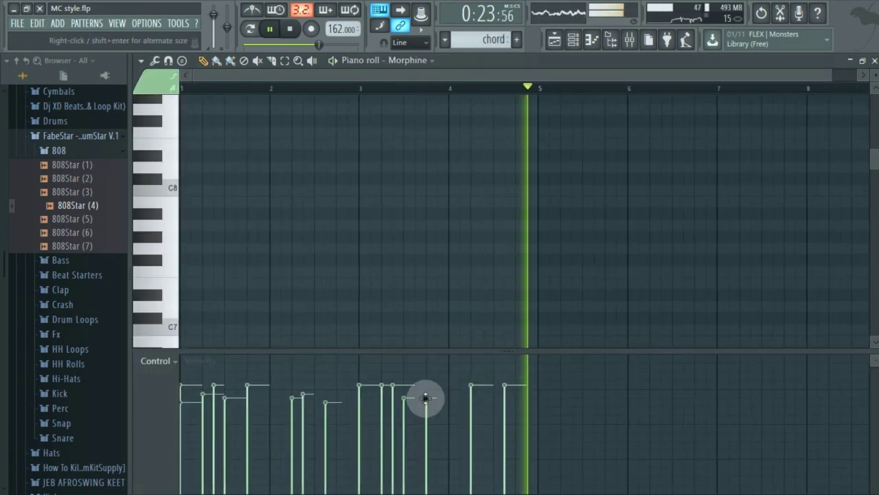
drag(412, 352, 412, 424)
scroll(406, 259, down, 8)
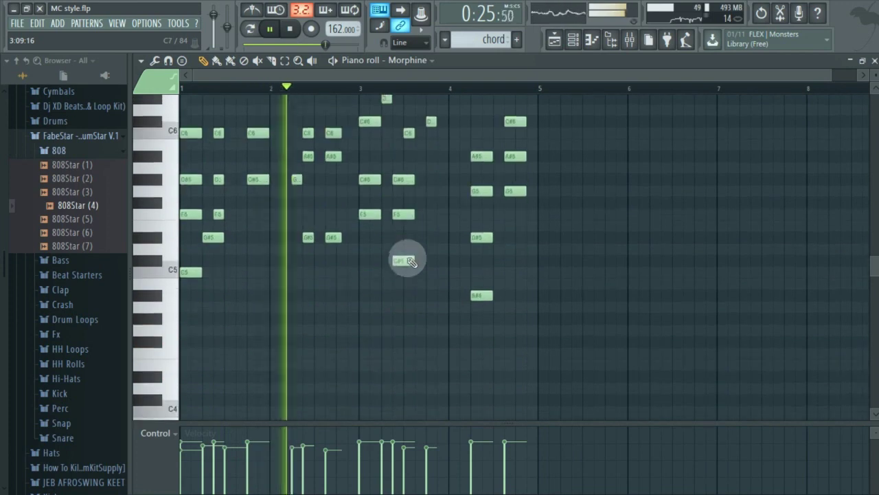
key(space)
Set Pitcher on the MIC track to the Major scale in the key of G# and close the plugin window
click(630, 39)
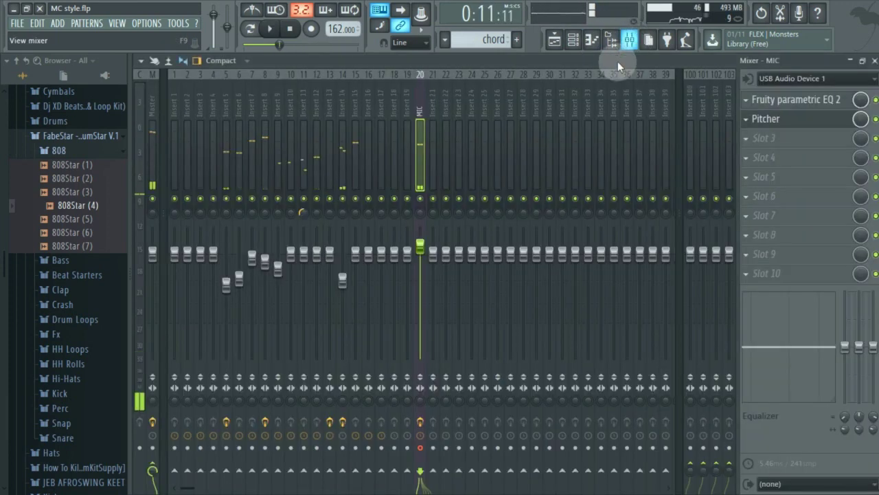
click(756, 118)
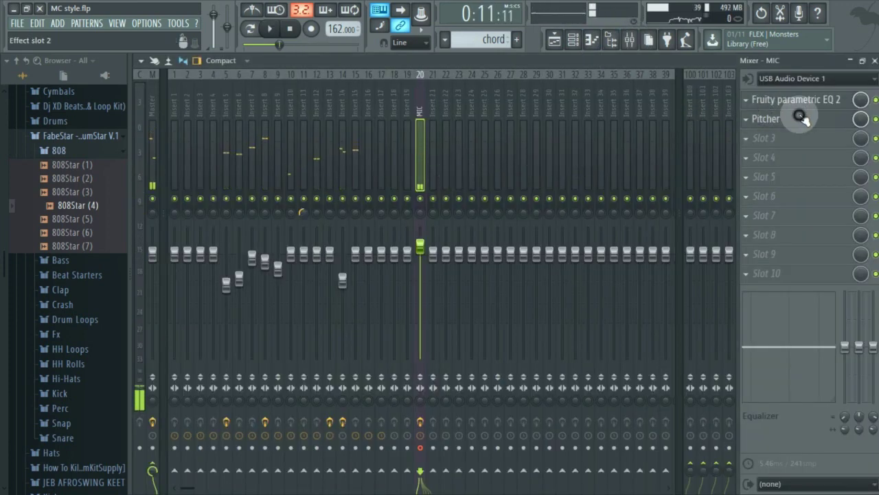
click(254, 256)
click(289, 251)
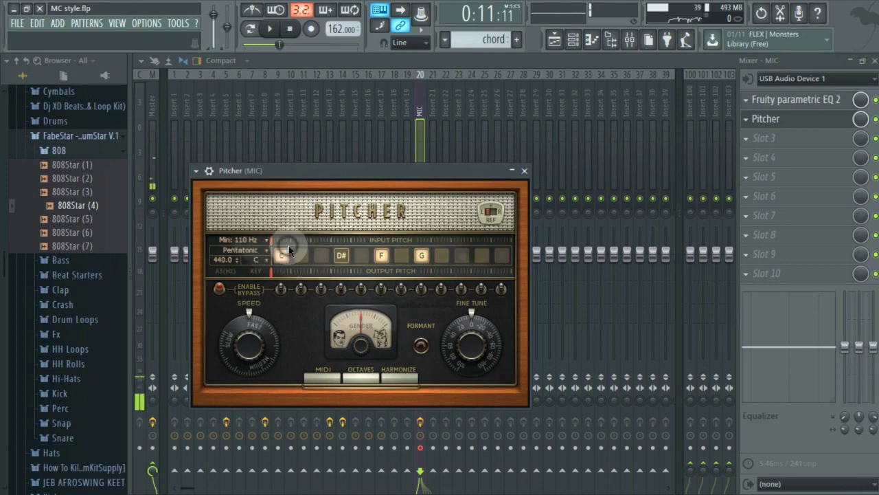
click(262, 248)
click(302, 248)
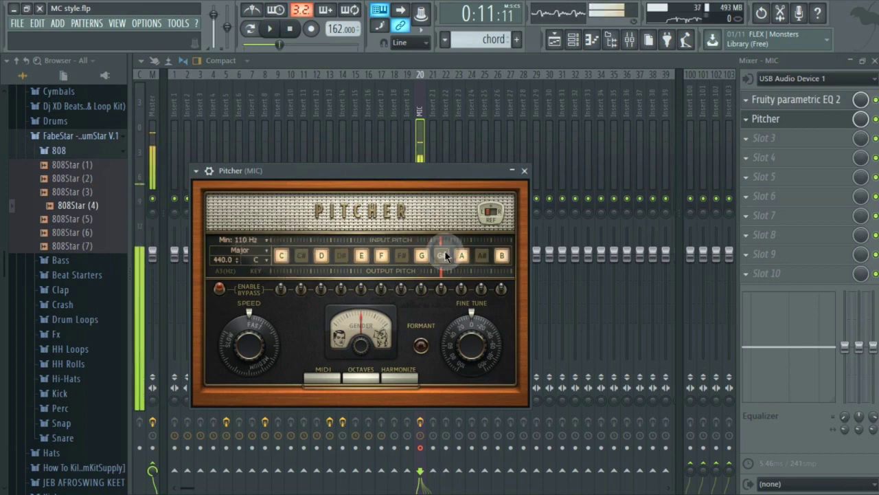
click(257, 261)
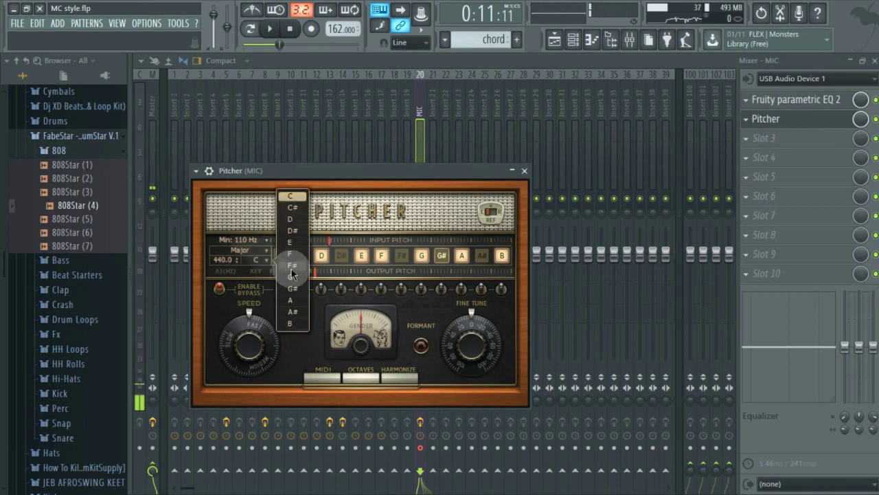
click(290, 288)
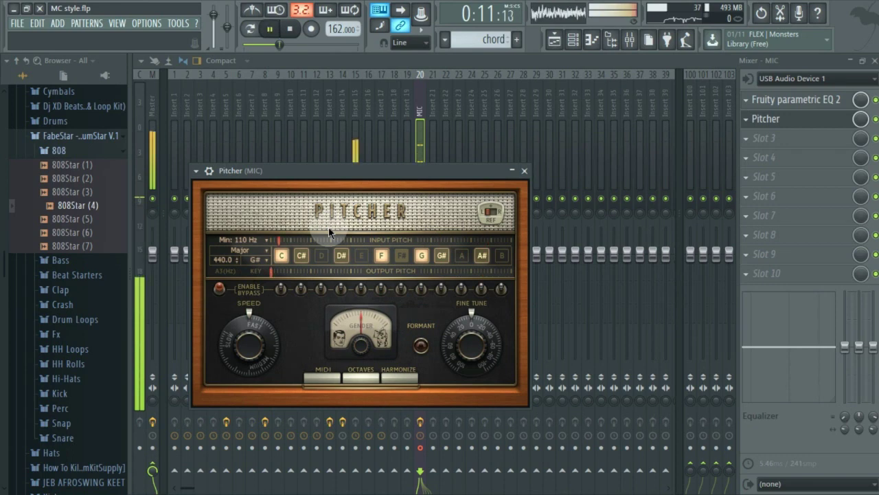
click(522, 171)
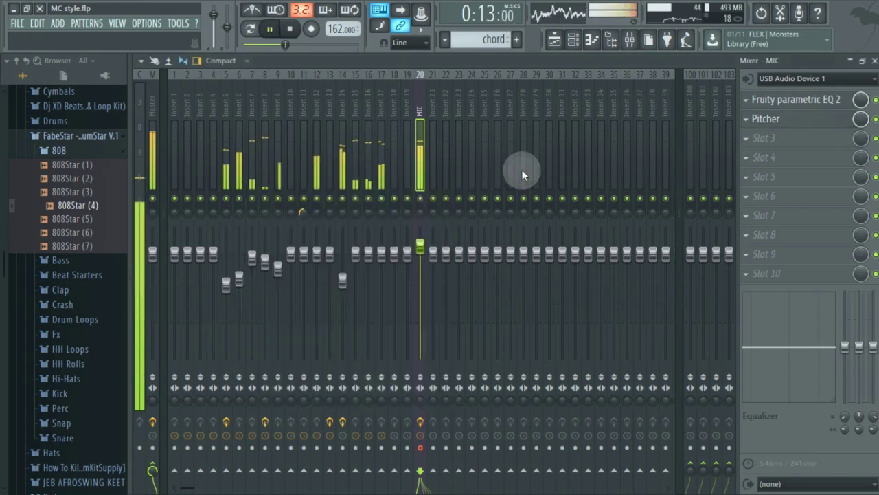
Play the arrangement from the start, check the MIC track's level in the mixer and stop playback
click(555, 40)
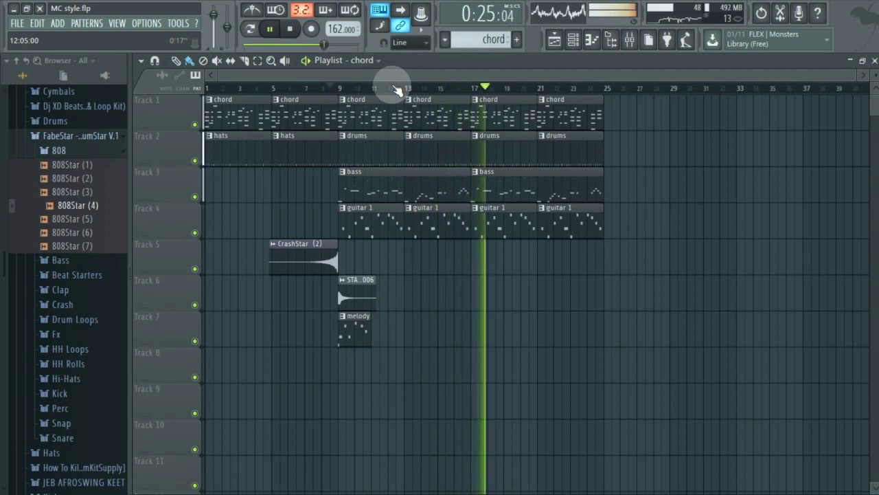
key(space)
key(F9)
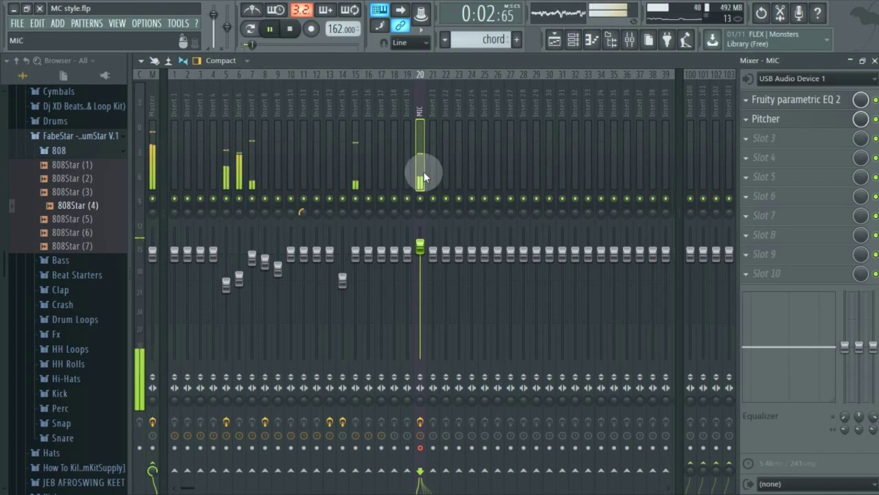
click(299, 28)
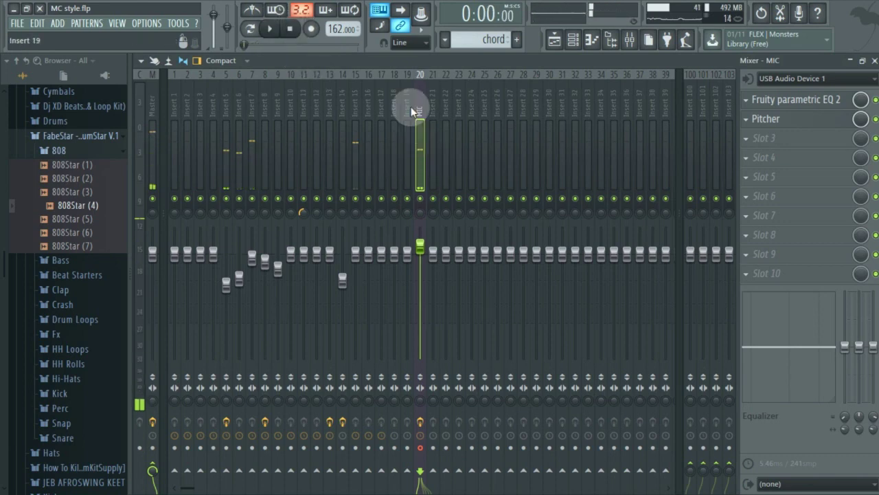
Enable audio recording, start a vocal take from the beginning of the song and bring up the playlist
click(311, 29)
click(450, 291)
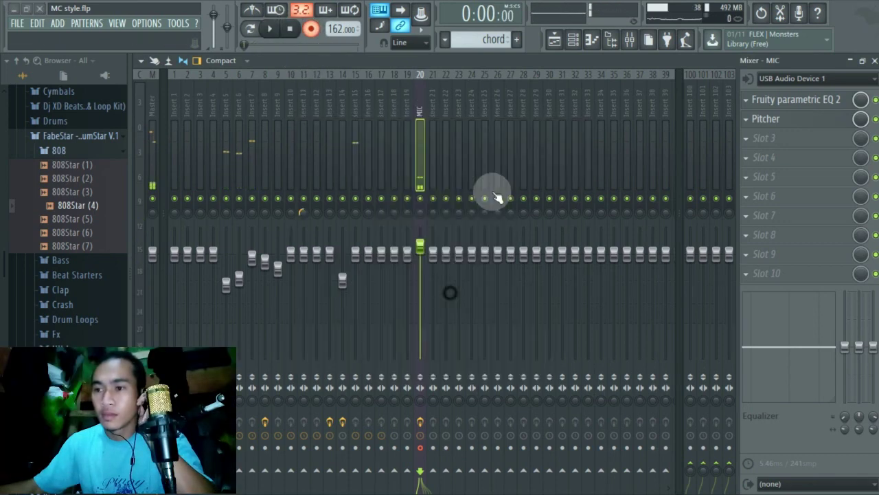
key(space)
click(554, 39)
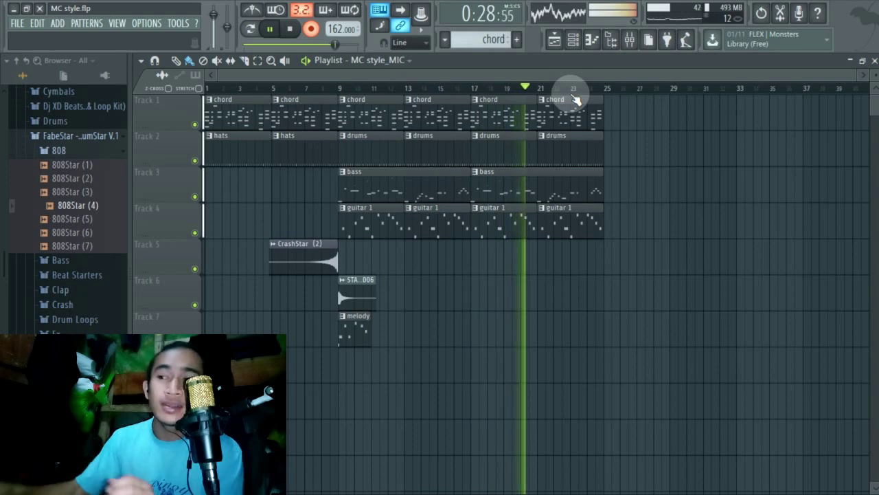
Duplicate the chord, drums, bass and guitar 1 clips from bar 17 to bar 25, and copy the cymbal clip on Track 6 to bar 33
drag(502, 128, 500, 118)
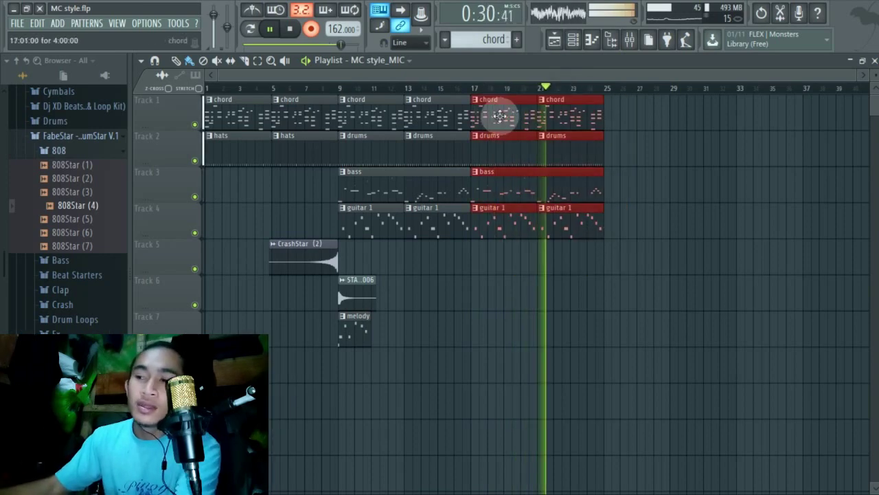
key(ctrl+b)
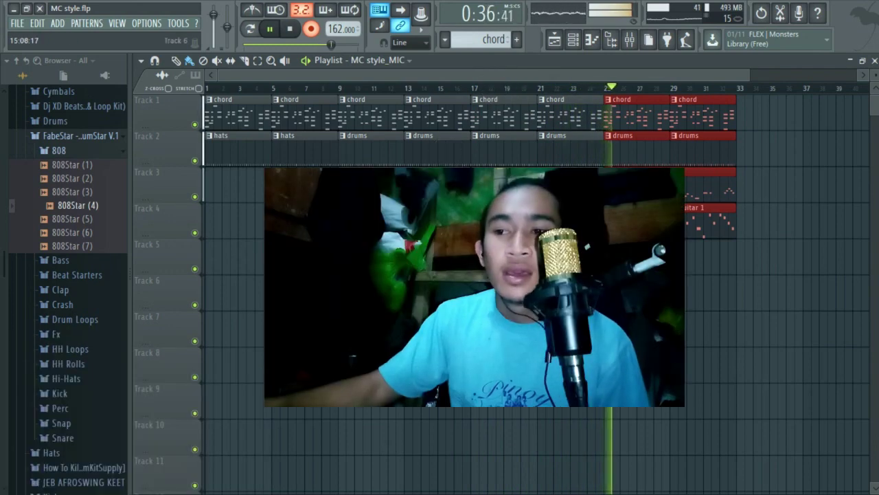
drag(347, 297, 750, 296)
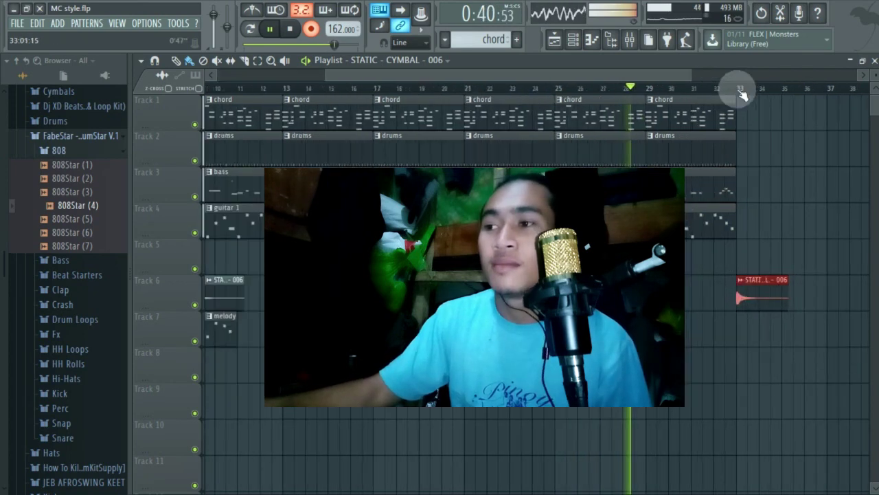
scroll(742, 95, down, 1)
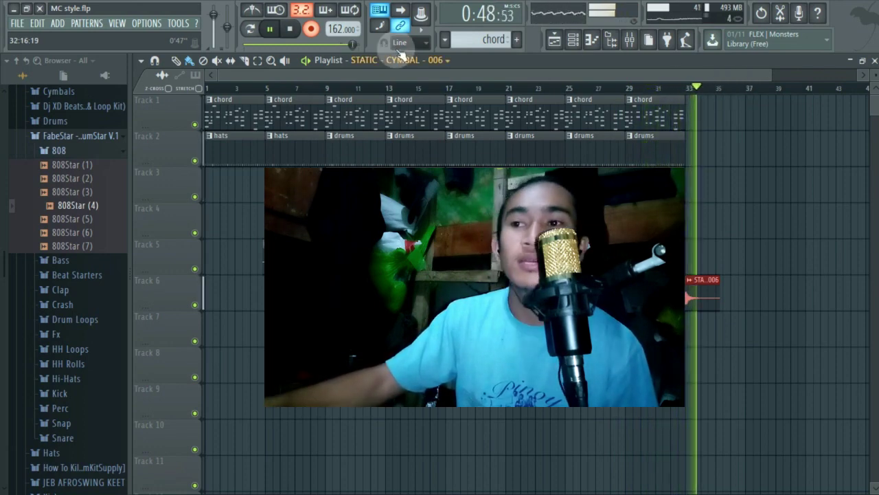
End the recording and normalize the MC style_MIC_2 vocal clip on Track 8
click(318, 32)
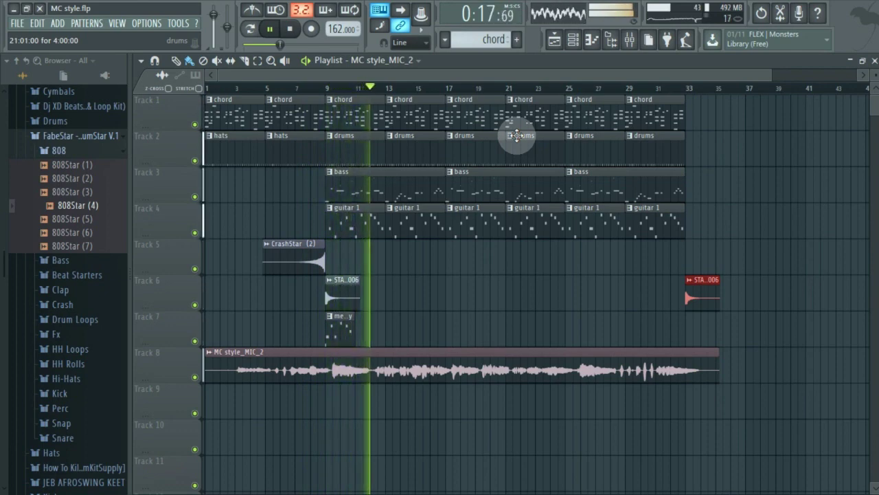
double_click(490, 367)
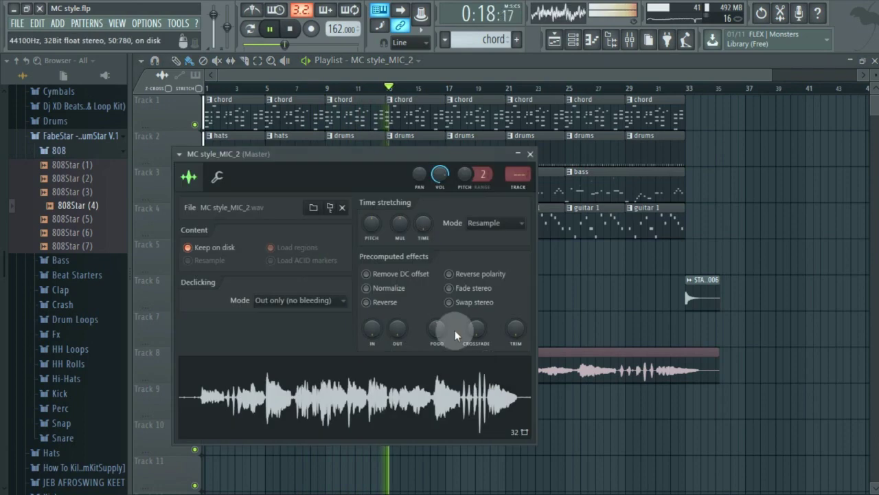
click(402, 291)
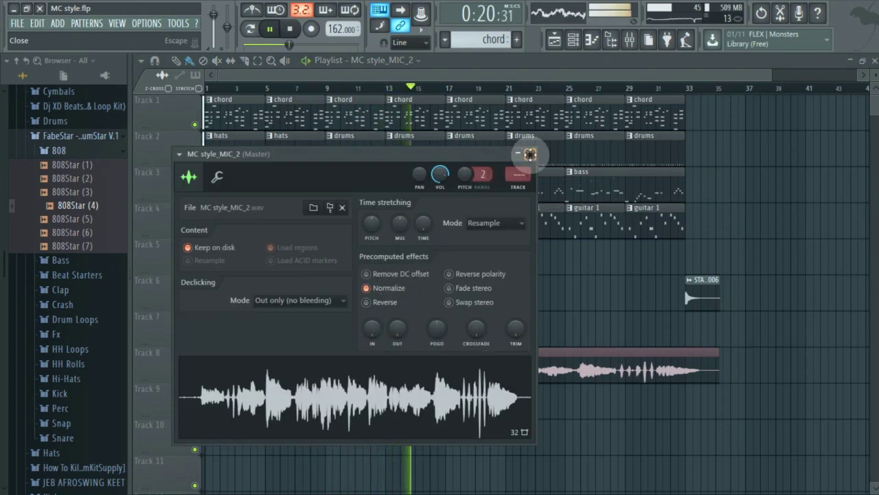
click(530, 154)
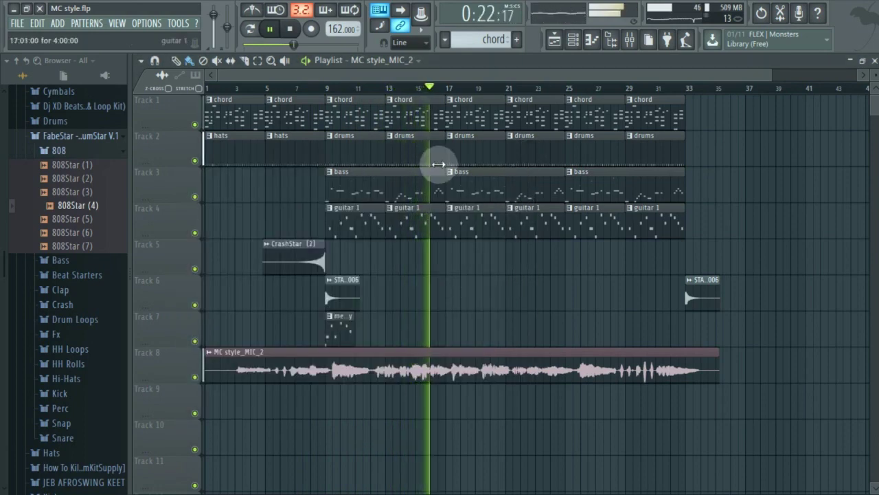
scroll(330, 91, up, 6)
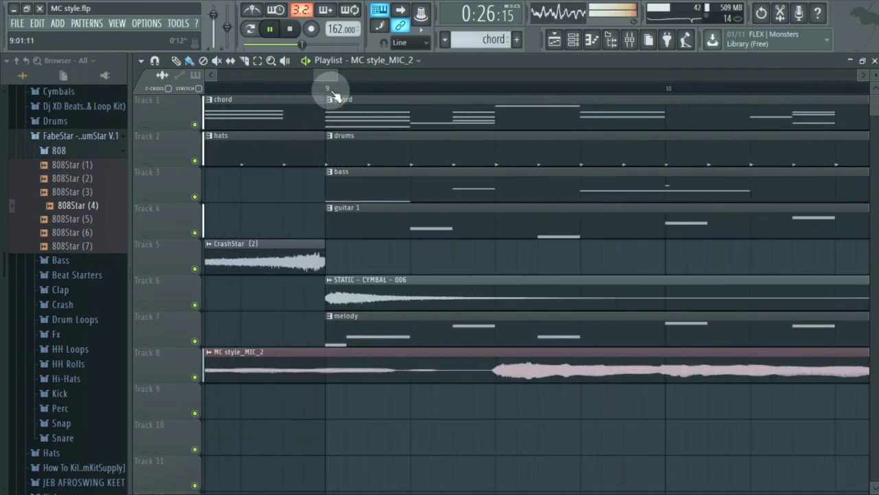
scroll(334, 94, down, 5)
click(14, 10)
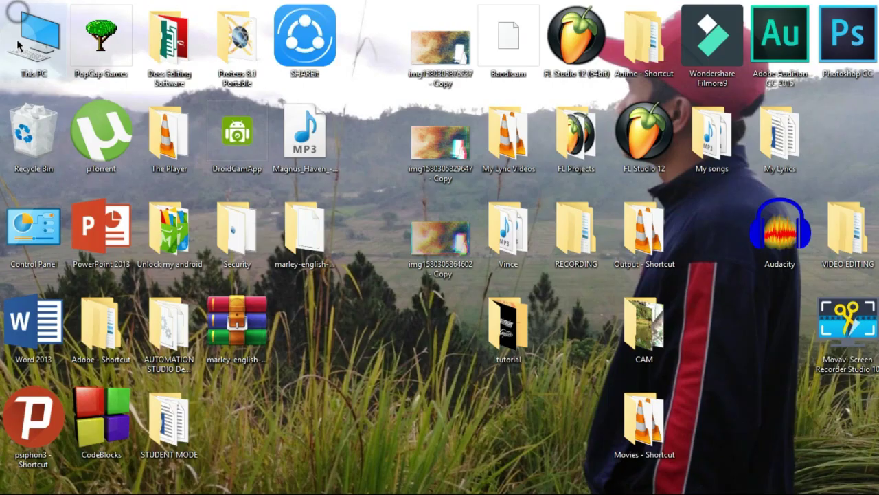
click(237, 483)
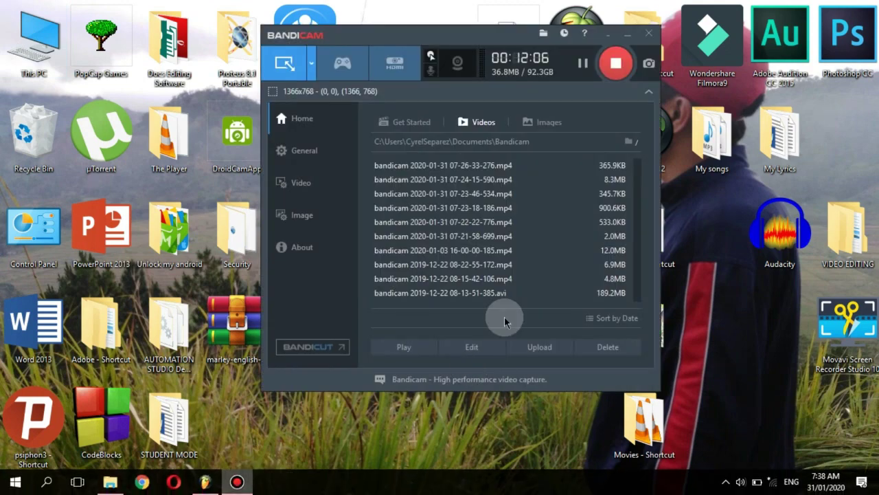
click(627, 36)
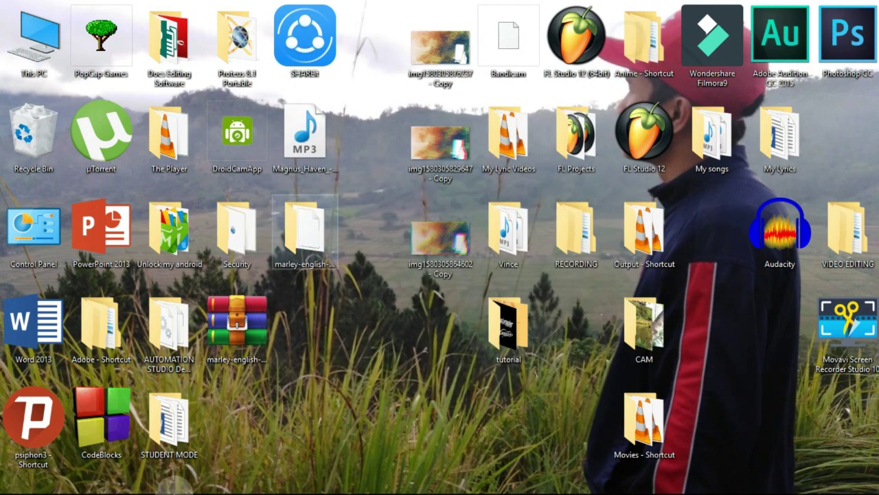
click(204, 482)
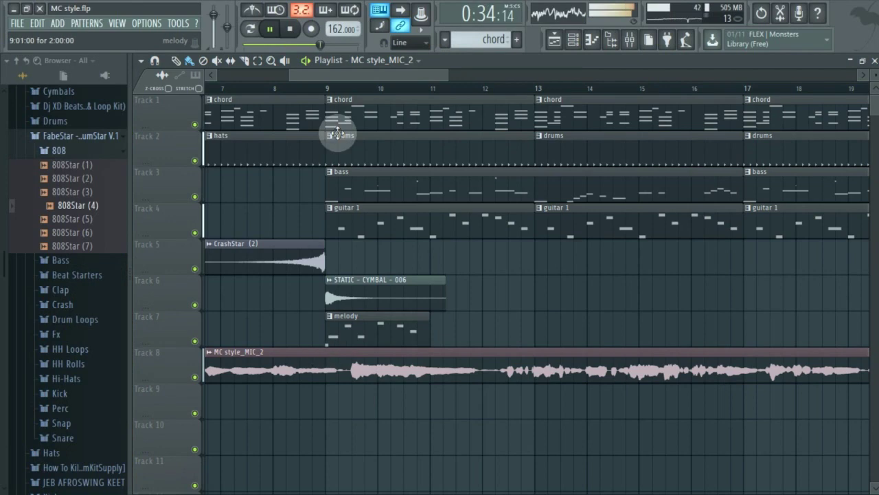
scroll(337, 86, down, 5)
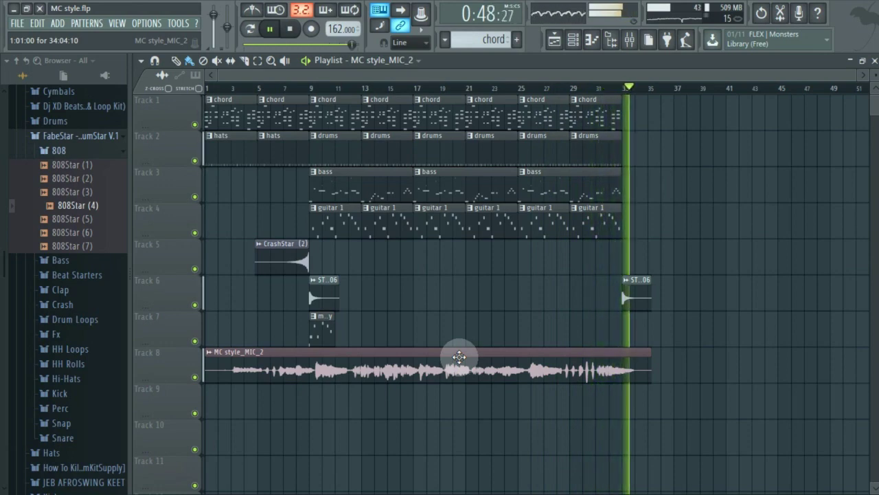
Stop playback and open the MC style_MIC_2 clip's sample in Edison for editing
key(space)
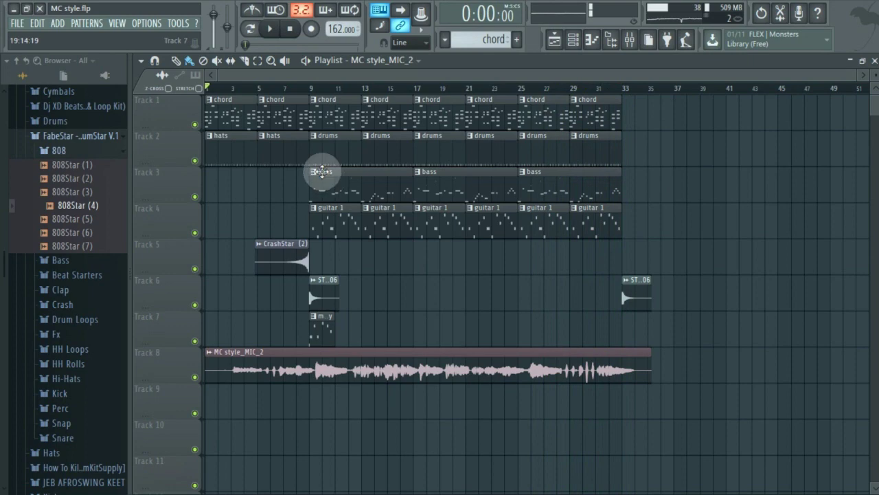
key(space)
double_click(362, 371)
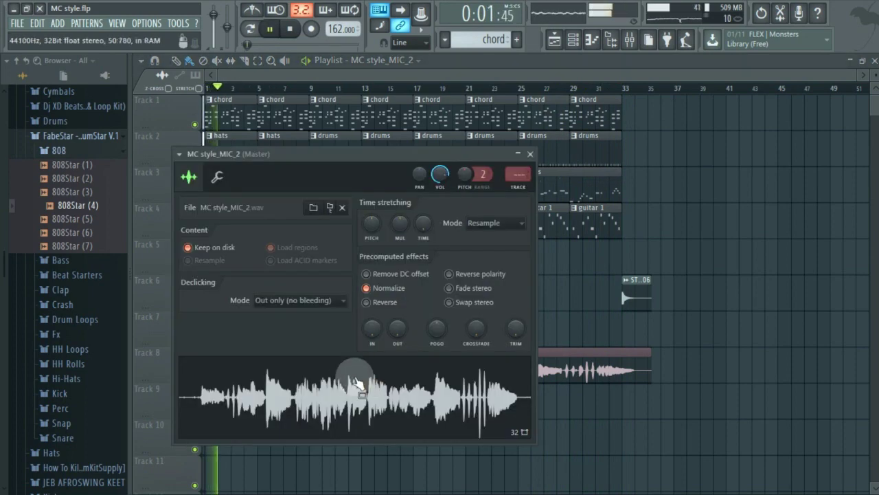
right_click(341, 384)
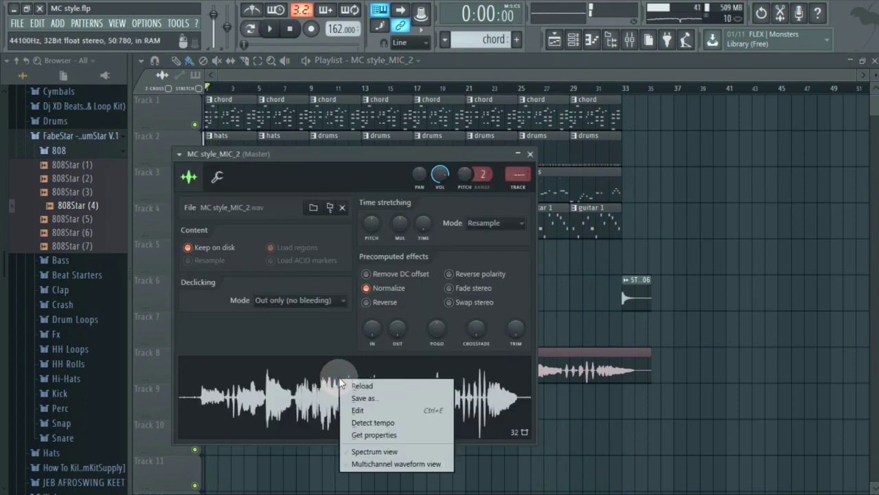
click(364, 409)
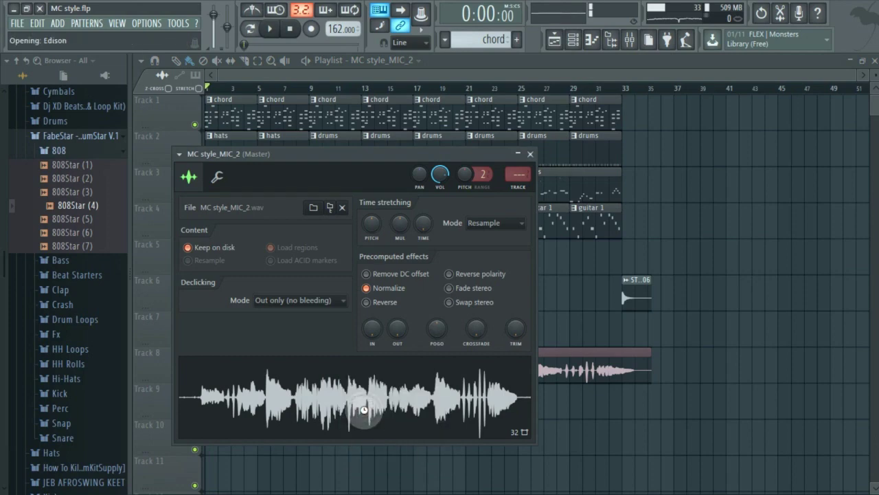
Acquire a noise profile from the silent section at the start of the vocal recording
drag(232, 388, 166, 391)
click(585, 245)
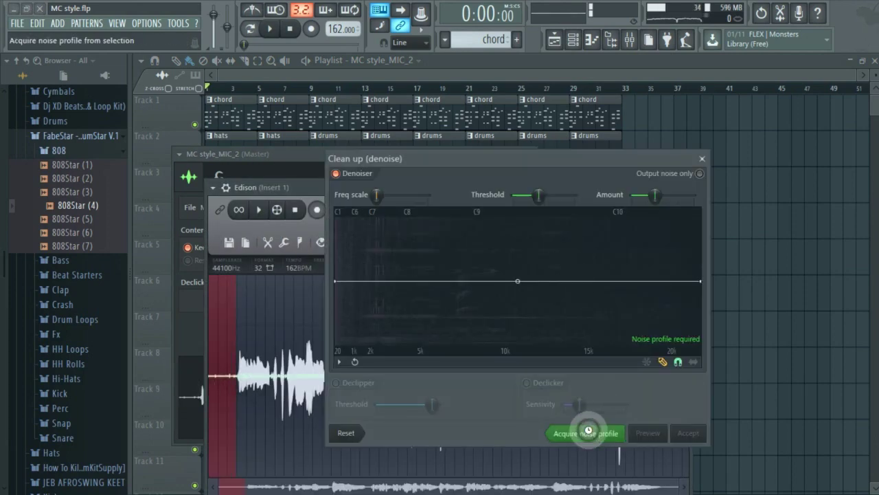
click(588, 431)
Denoise the entire vocal recording, load the result back into the MC style_MIC_2 clip and close the clip's settings
key(ctrl+a)
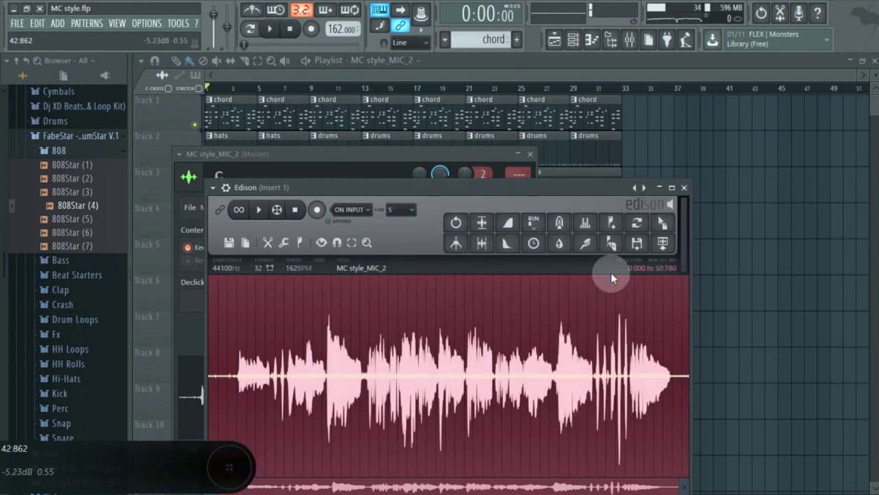
click(588, 242)
click(683, 429)
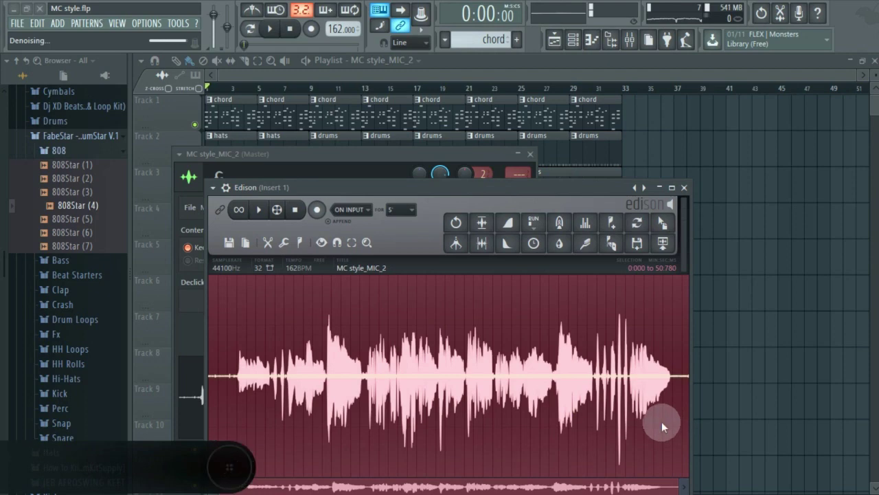
drag(663, 222, 445, 393)
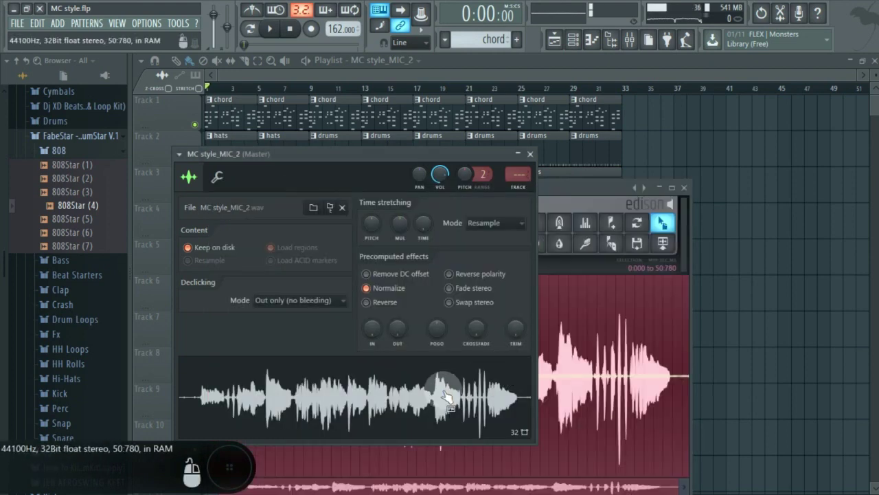
click(529, 153)
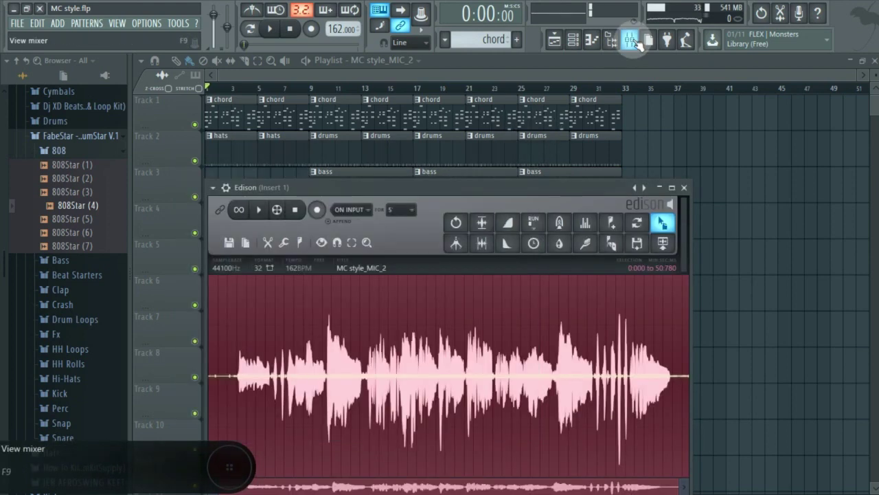
Route the MC style_MIC_2 clip on Track 8 to mixer track 15 and open the mixer
click(631, 40)
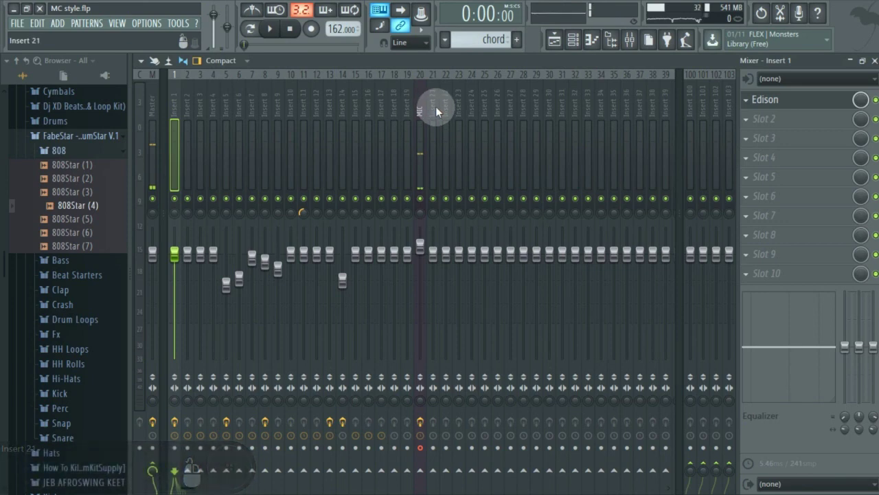
click(554, 40)
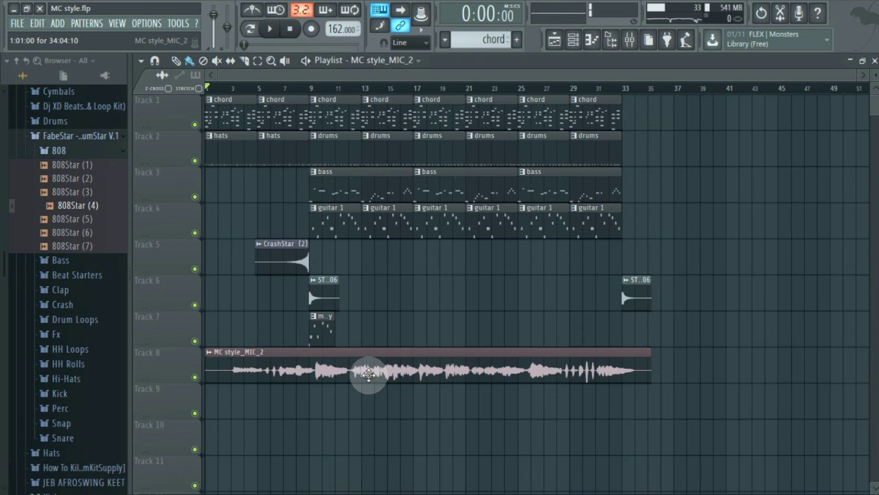
double_click(368, 373)
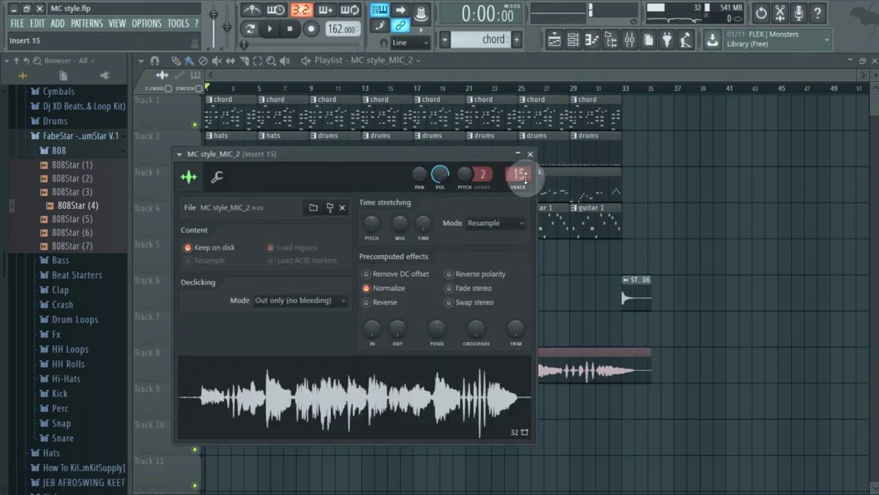
click(531, 155)
click(639, 41)
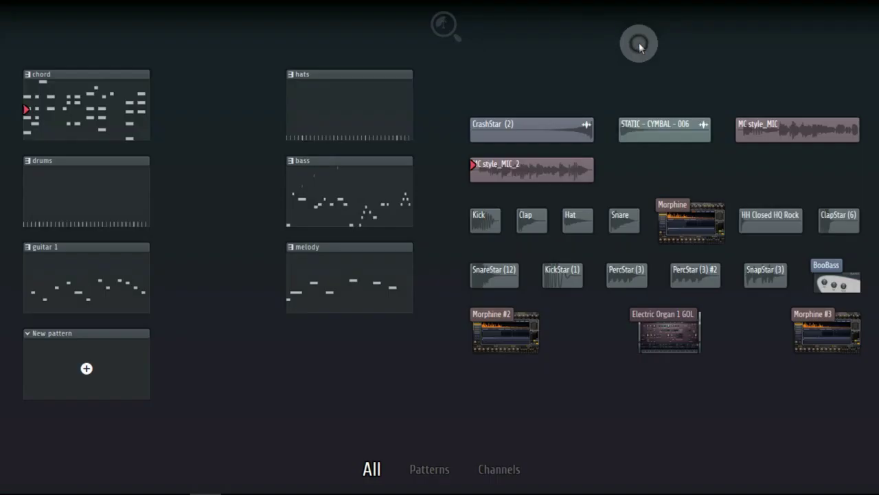
click(451, 338)
click(629, 39)
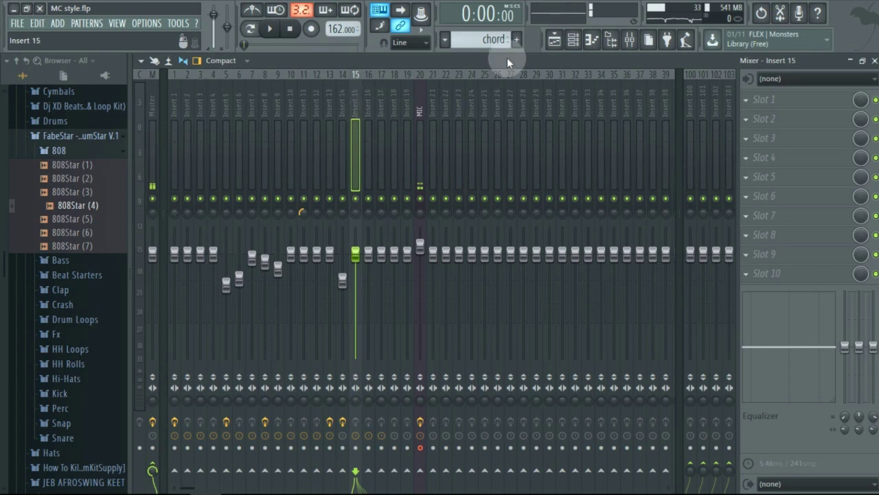
Rename mixer track 15 as vox1
right_click(358, 105)
click(399, 84)
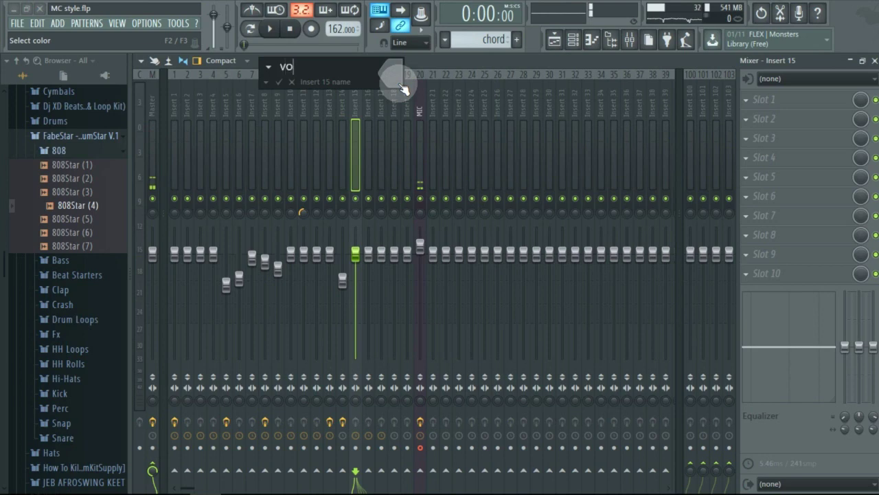
text(vox1)
key(Return)
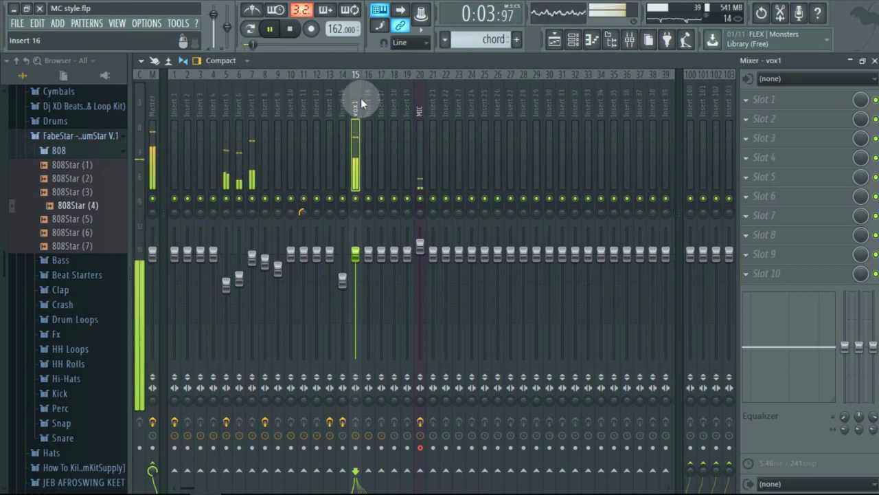
Add Fruity Parametric EQ 2 to vox1's first slot and boost bands 1, 2, 6 and 7, with band 2 at 1.4 dB and band 7 at 6.7 dB
click(746, 99)
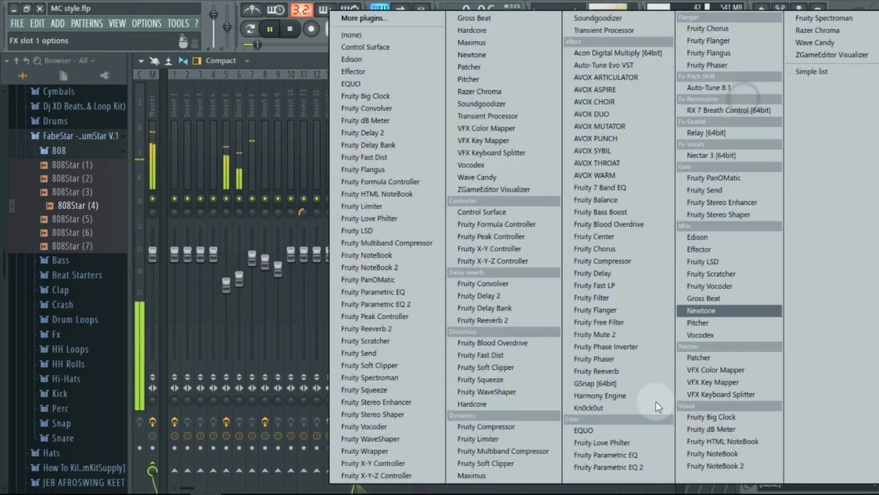
click(614, 467)
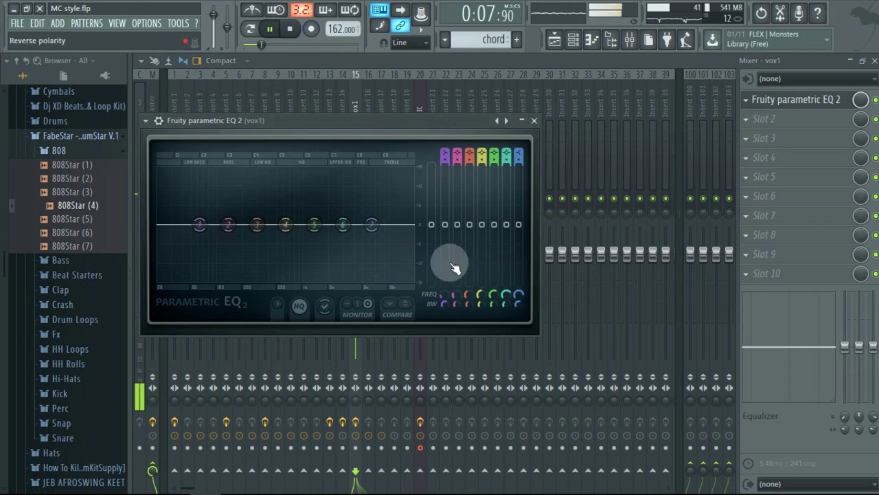
mouse_move(518, 232)
mouse_down()
mouse_move(518, 215)
mouse_move(506, 220)
mouse_up()
drag(519, 209, 519, 203)
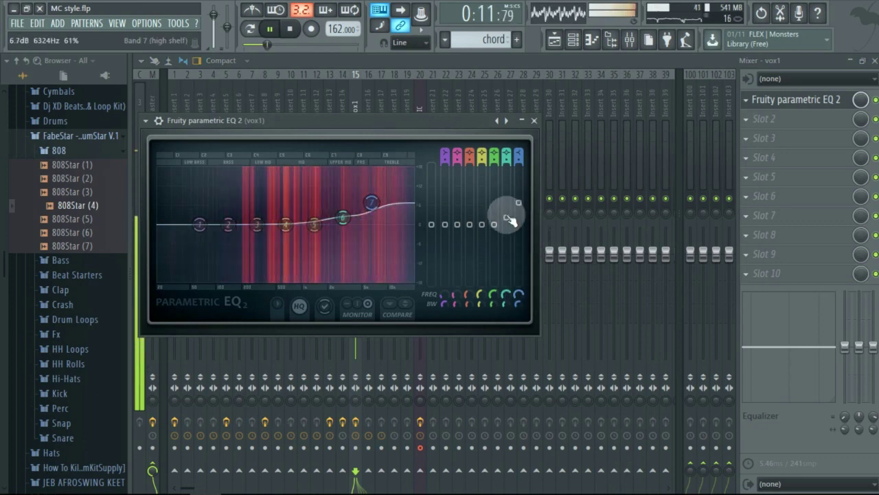
drag(444, 224, 457, 220)
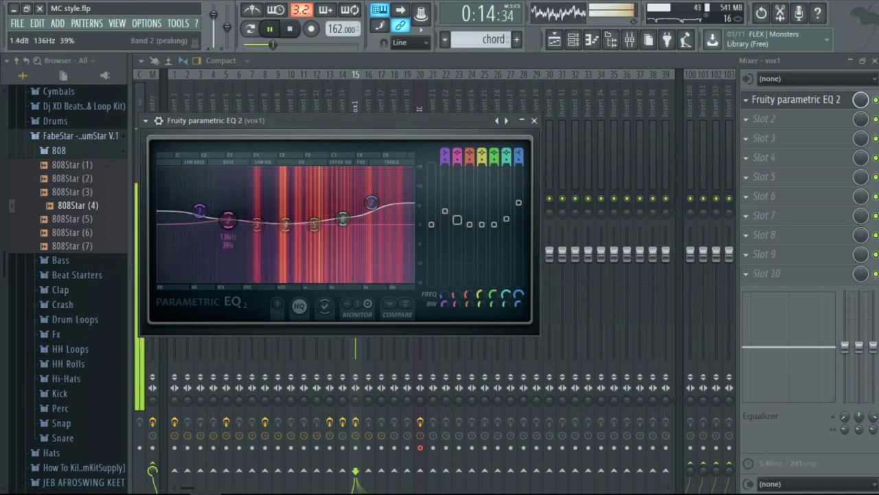
click(534, 121)
Add Fruity Multiband Compressor to vox1's second slot and set its high band gain to about 1.0 dB
click(744, 121)
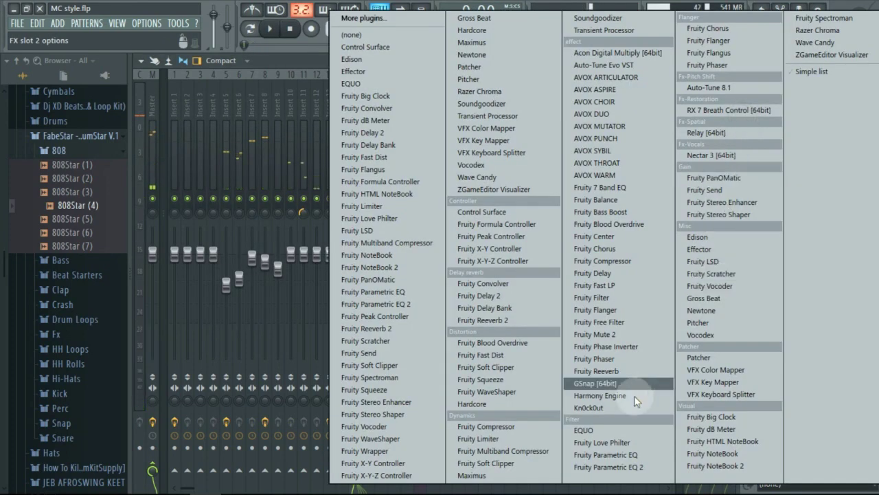
click(537, 451)
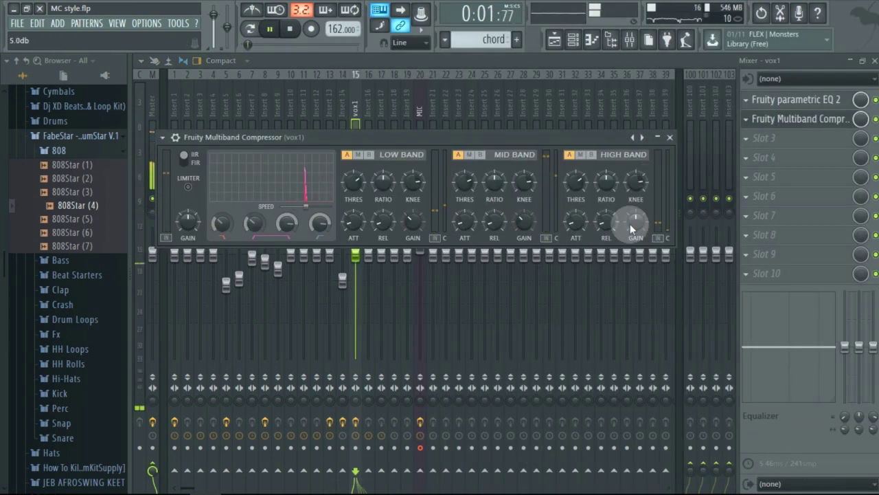
drag(630, 224, 632, 235)
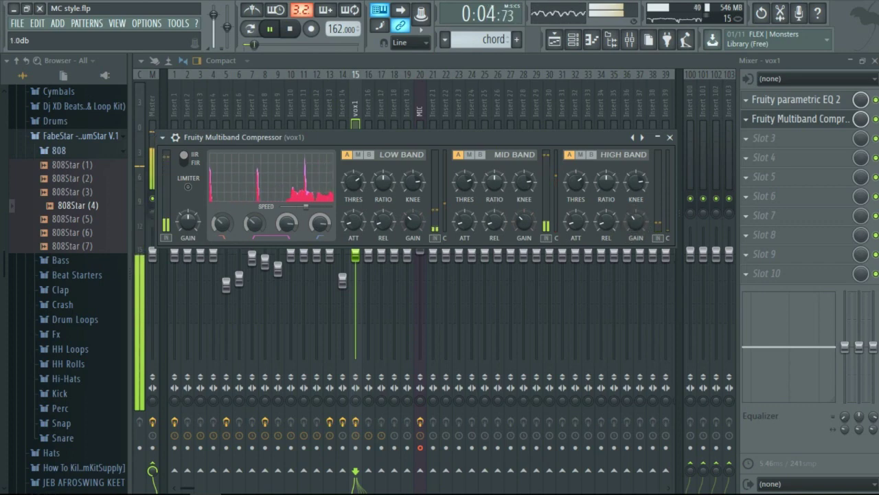
click(669, 137)
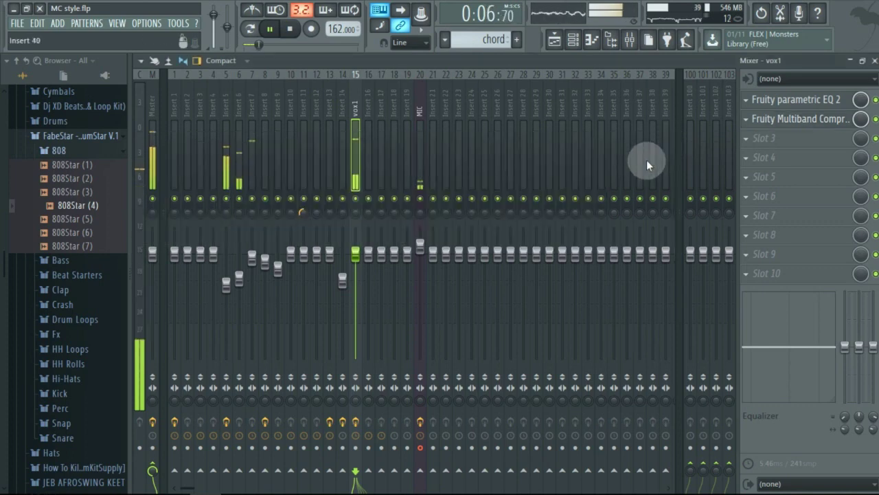
Add Fruity Reeverb 2 to vox1's third slot, raise the early reflections to 70% and lower the wet level
click(747, 139)
click(521, 319)
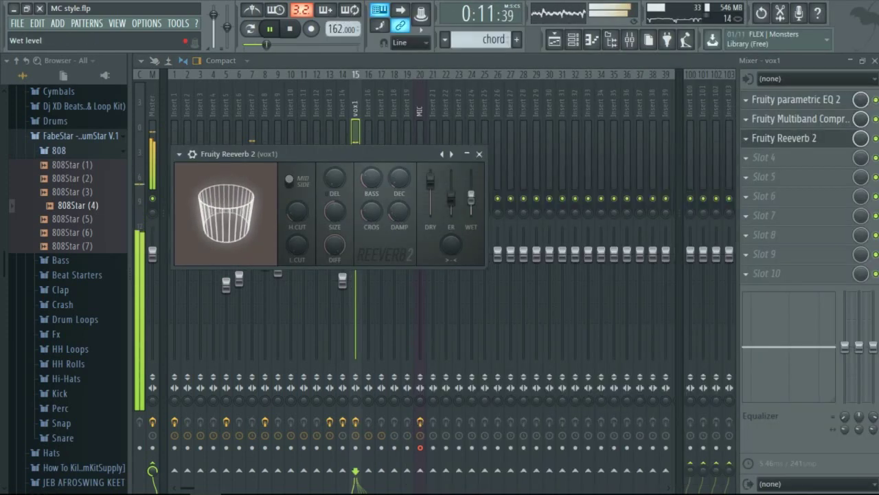
drag(451, 199, 450, 180)
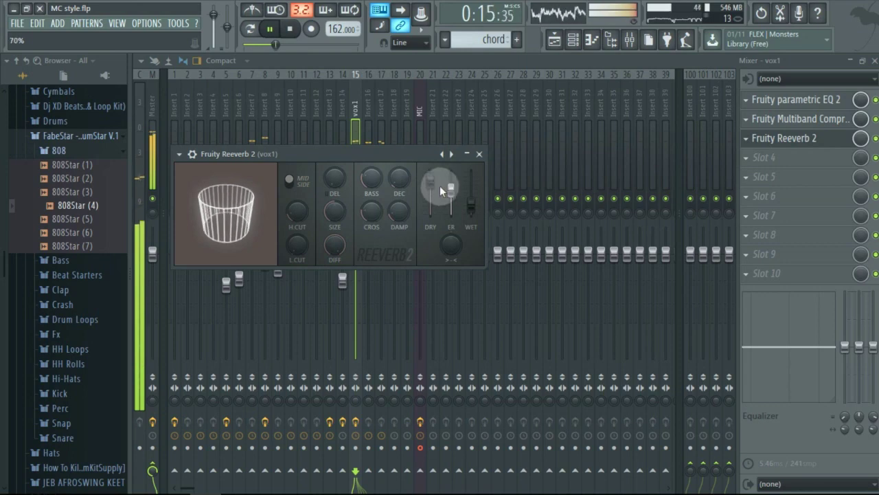
click(479, 154)
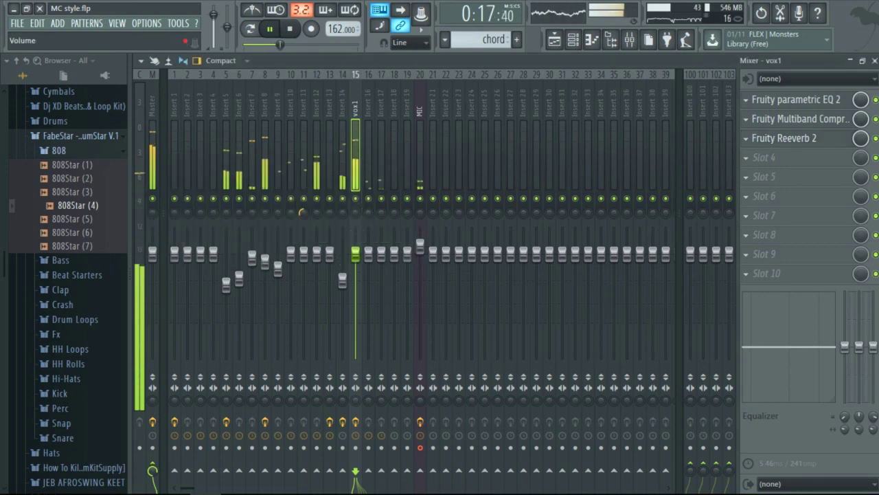
Raise the volume of the vox1 mixer track slightly and return to the playlist
drag(355, 247, 356, 249)
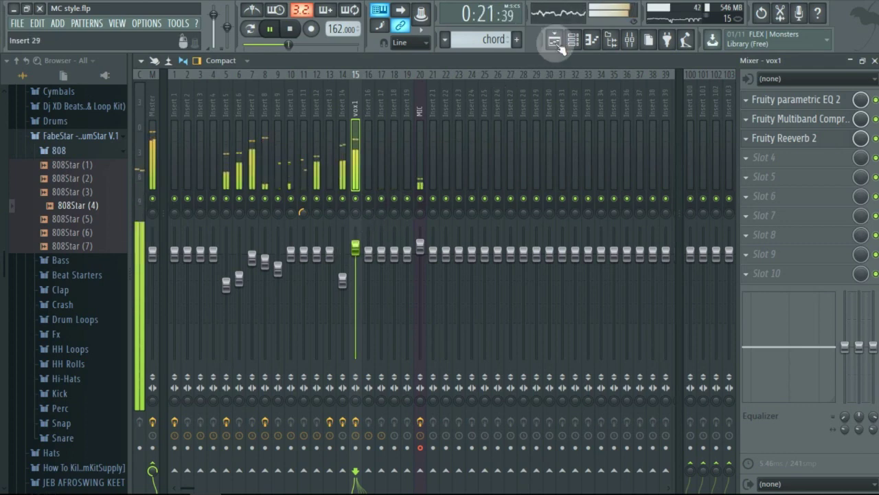
click(555, 41)
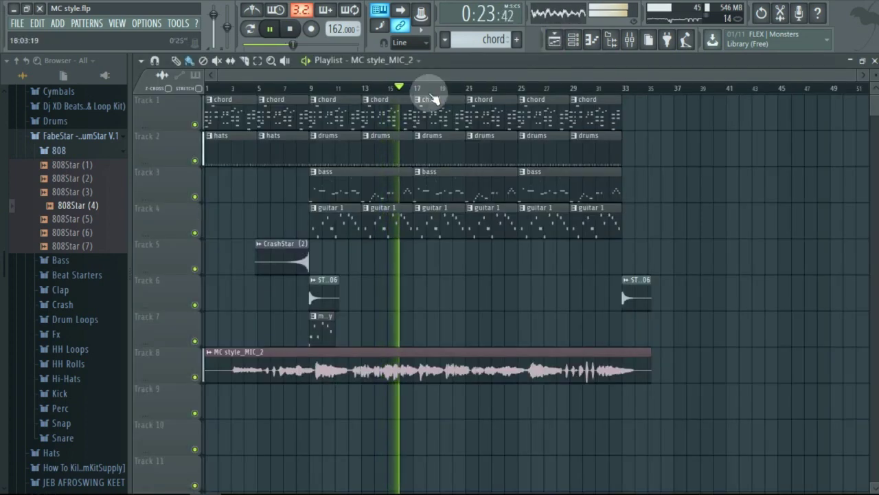